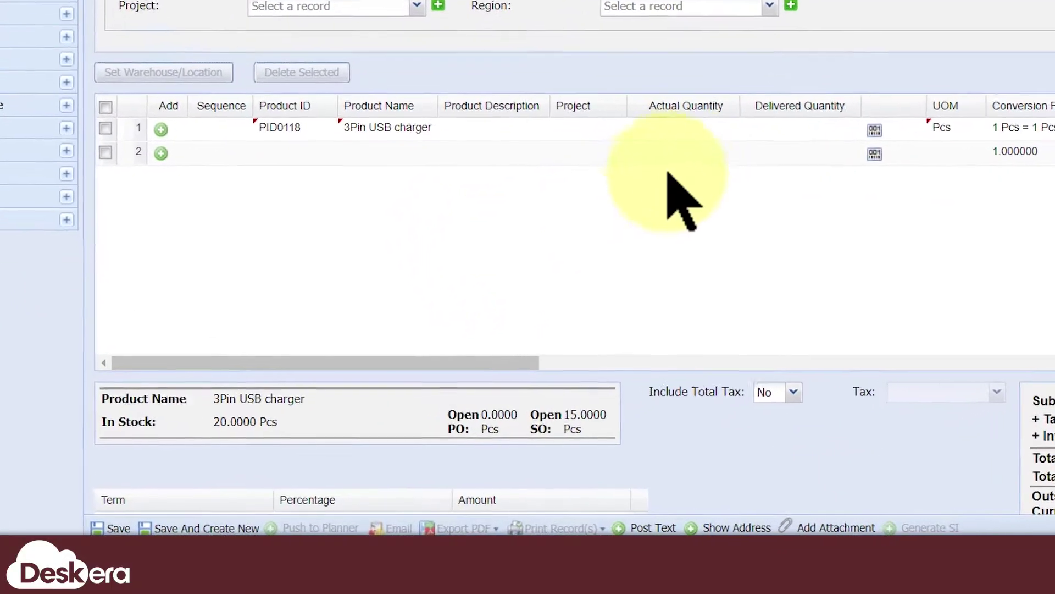
# - Set the charger line's actual and delivered quantities to 22, accepting the insufficient-stock warning
pyautogui.click(595, 253)
pyautogui.click(704, 111)
pyautogui.write('22')
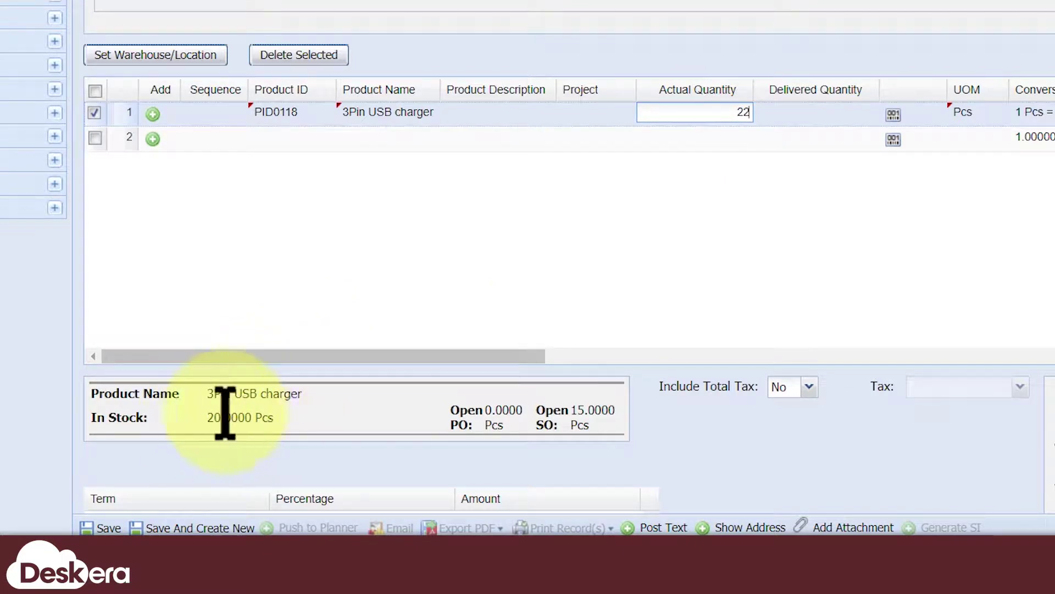
pyautogui.click(828, 113)
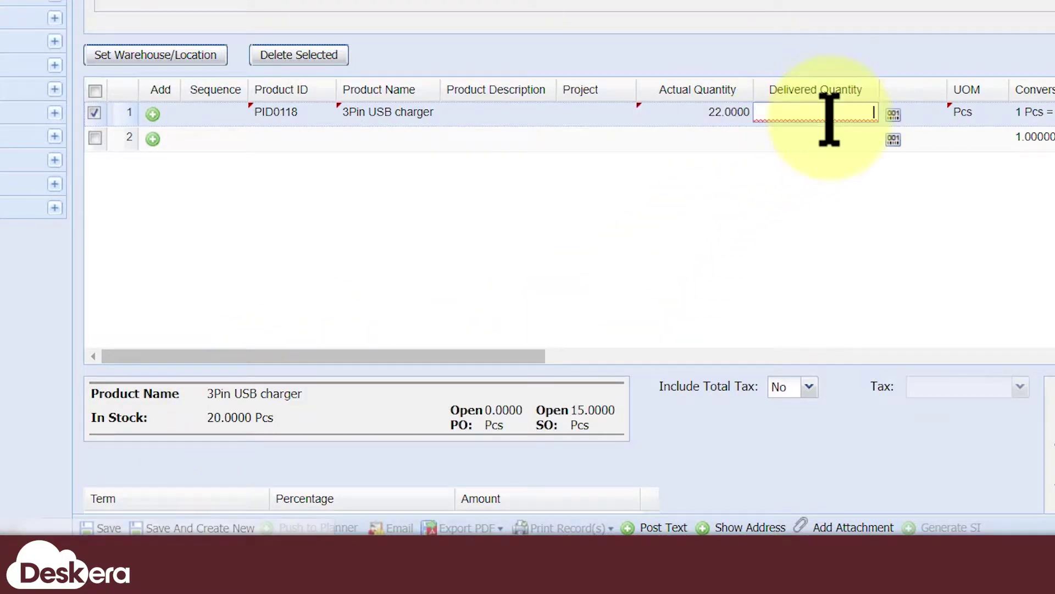
pyautogui.write('22')
pyautogui.click(706, 269)
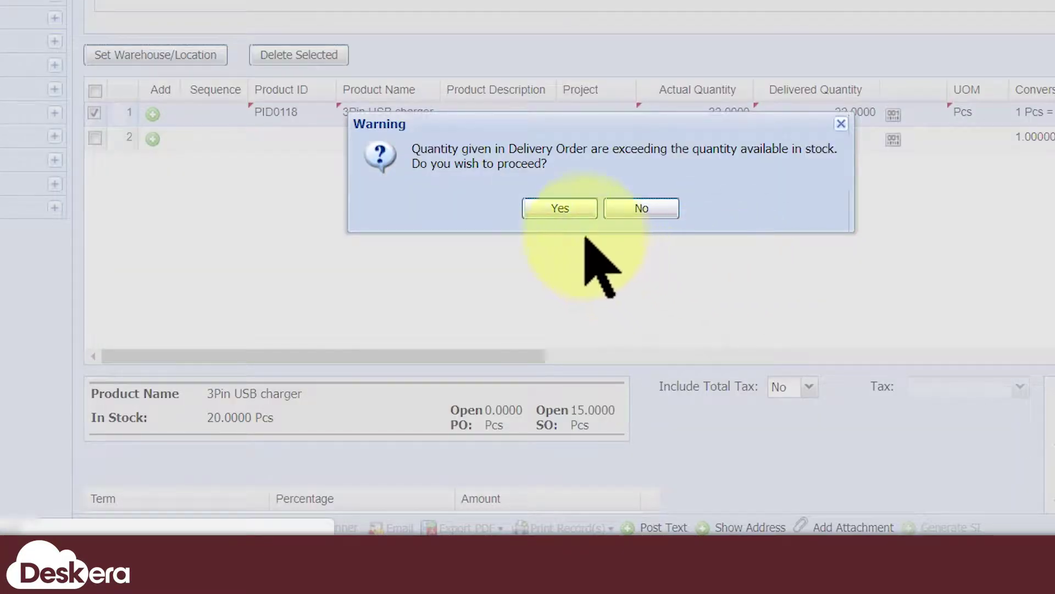
pyautogui.click(559, 209)
# - Save the delivery order and confirm the save prompts
pyautogui.scroll(-6, 569, 235)
pyautogui.click(101, 531)
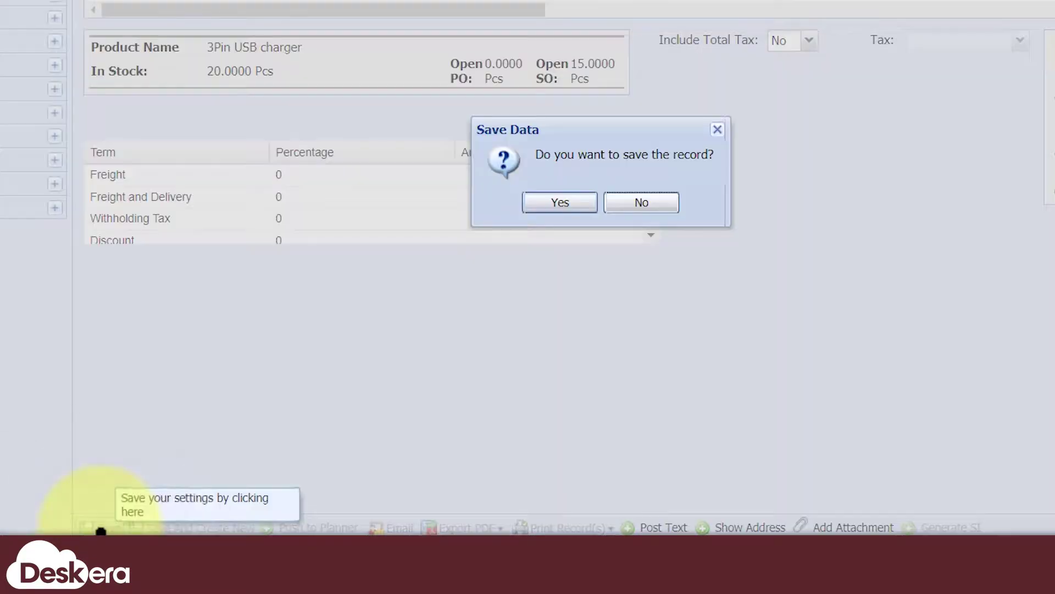
pyautogui.click(559, 203)
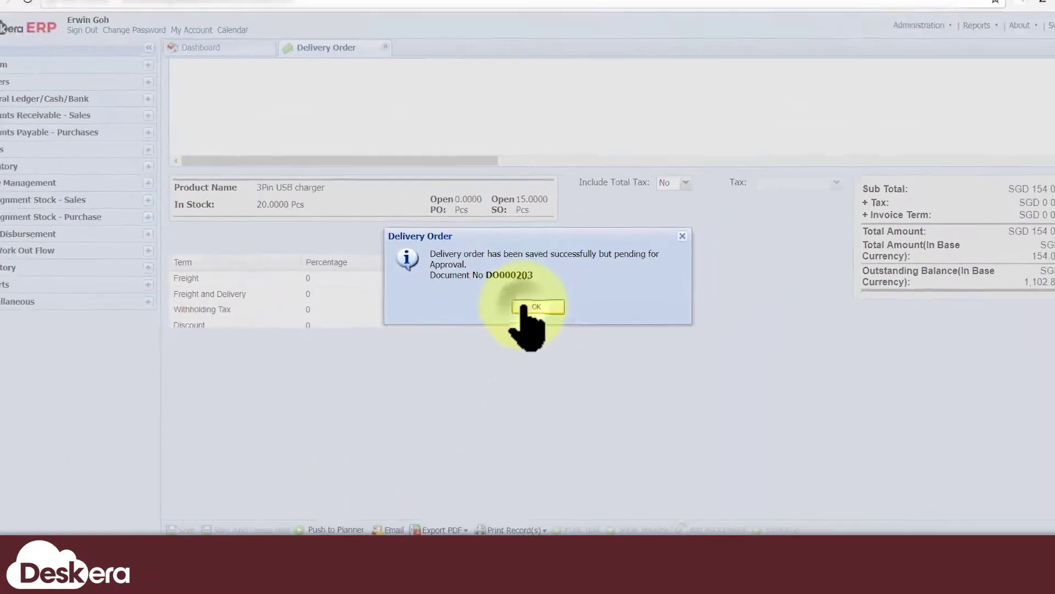
pyautogui.click(535, 307)
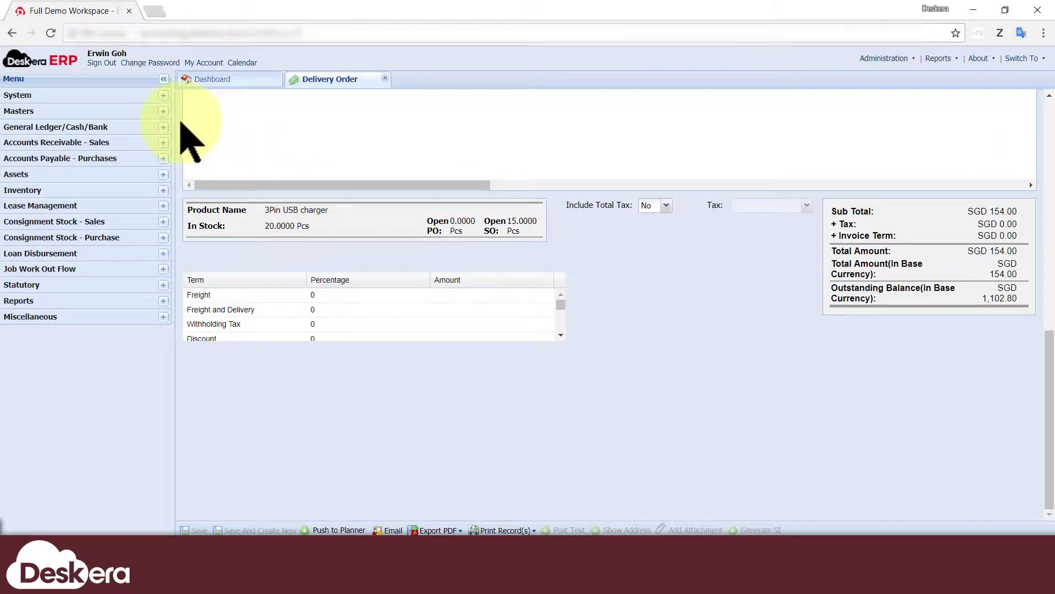
# - Search Products for '3pin' and read the charger's available quantity of -2 Pcs
pyautogui.click(55, 111)
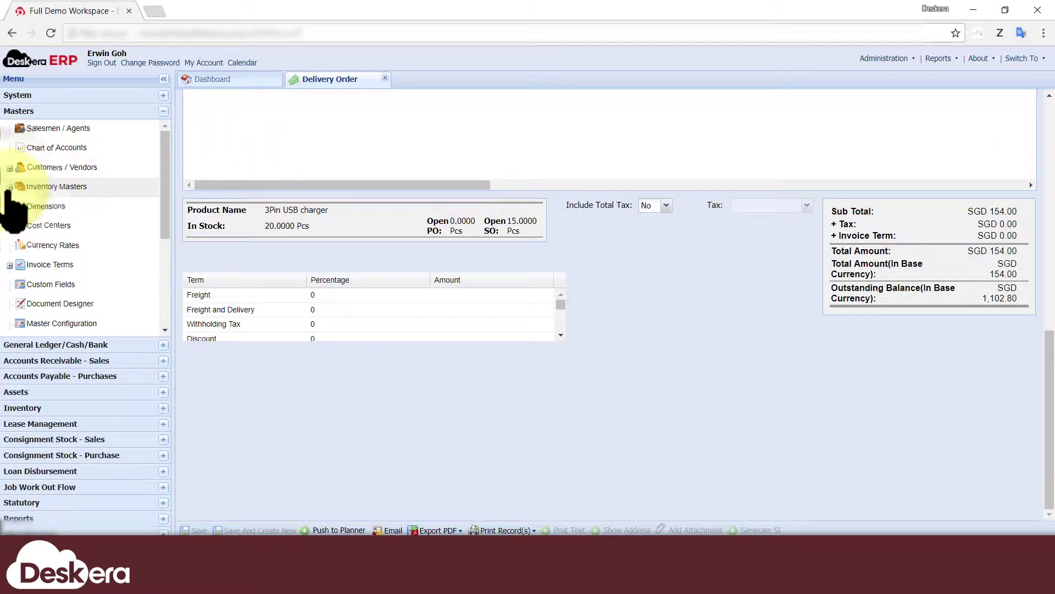
pyautogui.click(9, 188)
pyautogui.click(54, 207)
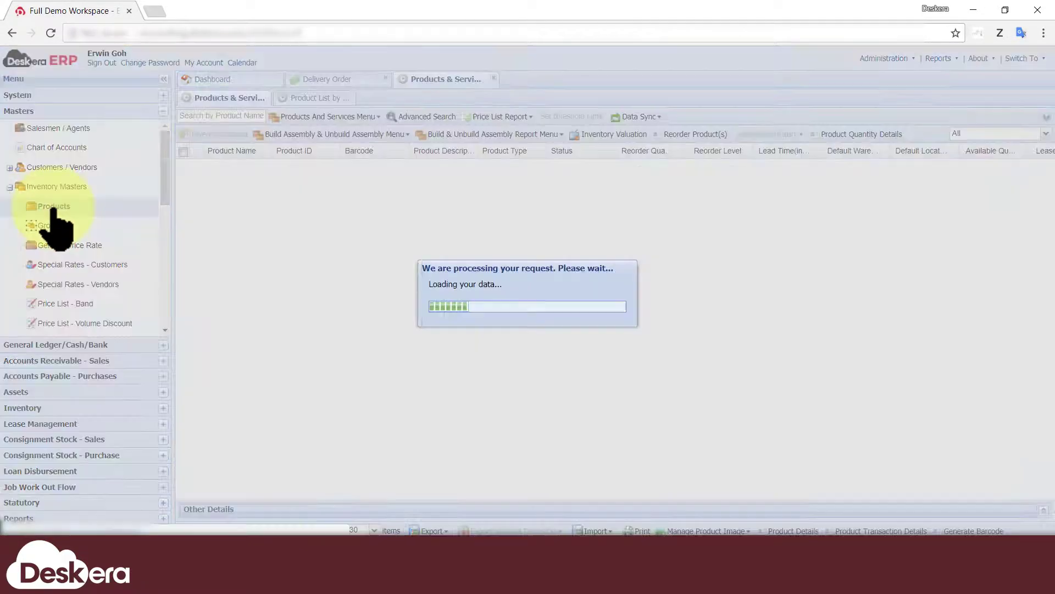
pyautogui.click(232, 116)
pyautogui.write('3pin')
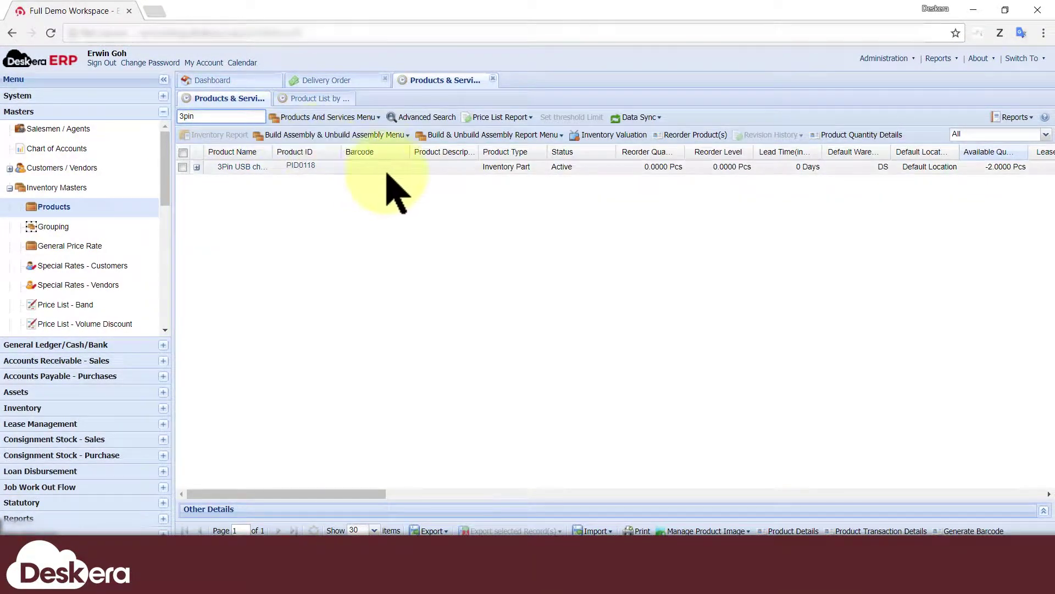
pyautogui.hscroll(5, 412, 189)
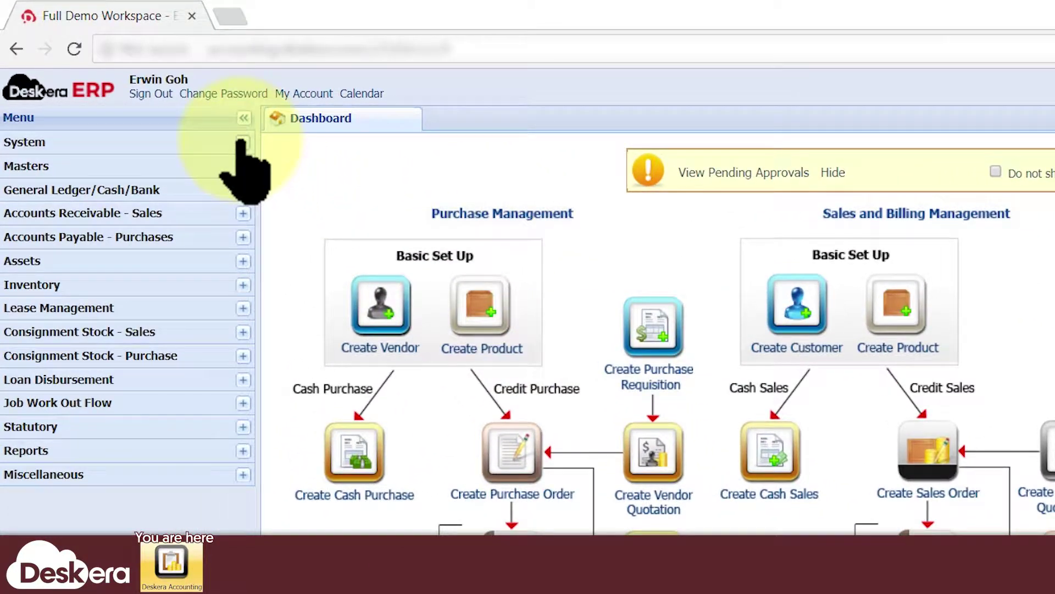
# - Open System > Preferences > Account Preferences and scroll to the Negative Stock section
pyautogui.click(242, 143)
pyautogui.click(16, 170)
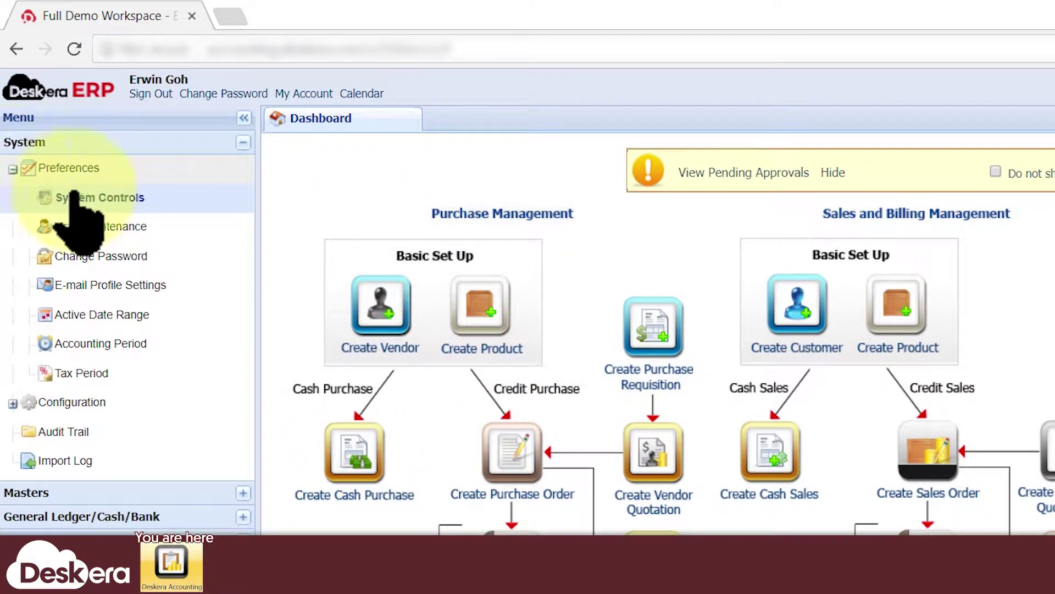
pyautogui.click(83, 198)
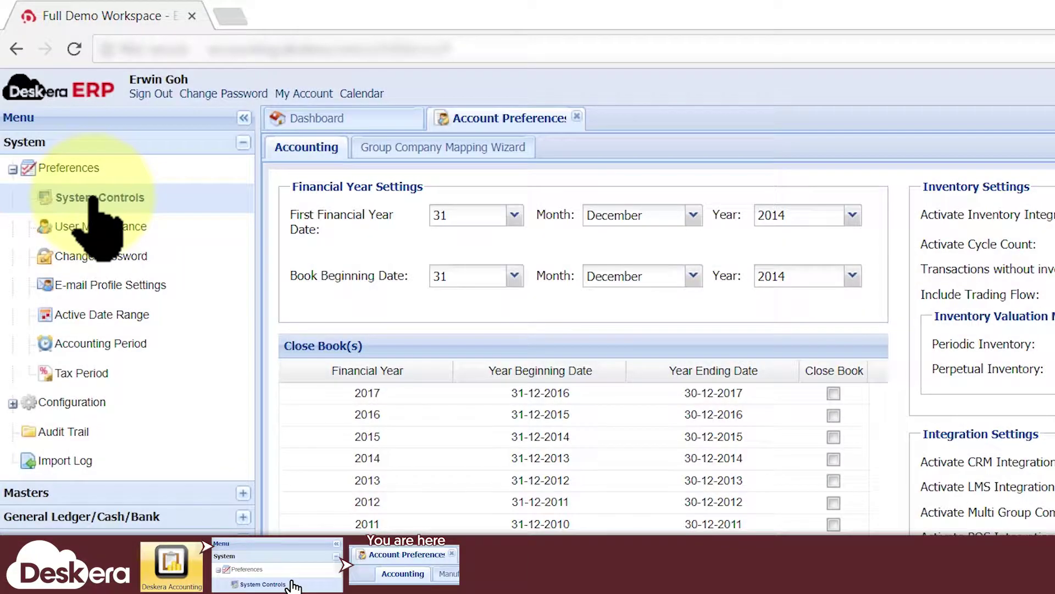
pyautogui.moveTo(530, 124)
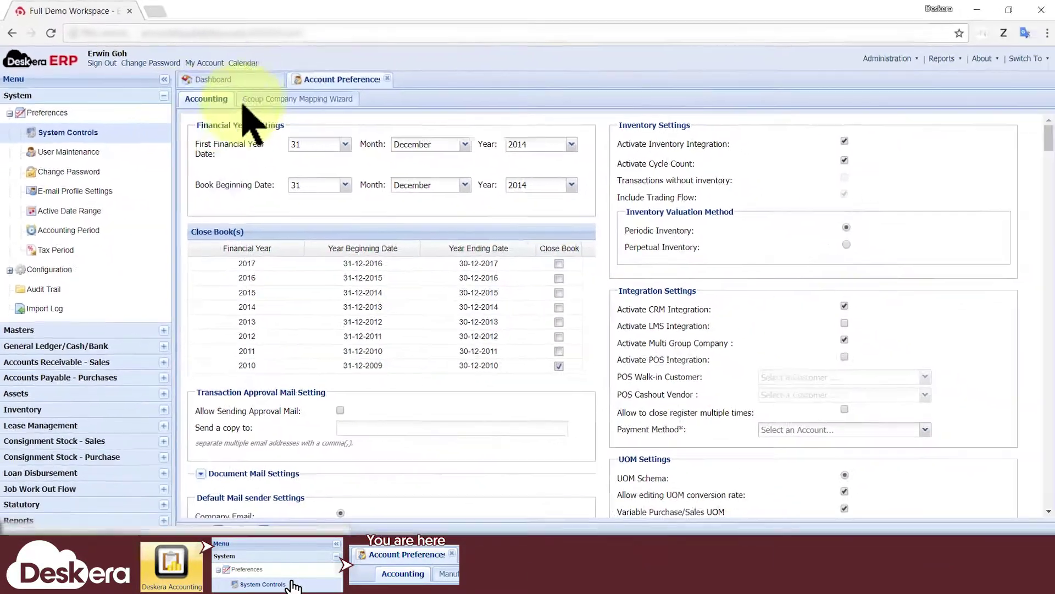
pyautogui.scroll(-15, 947, 254)
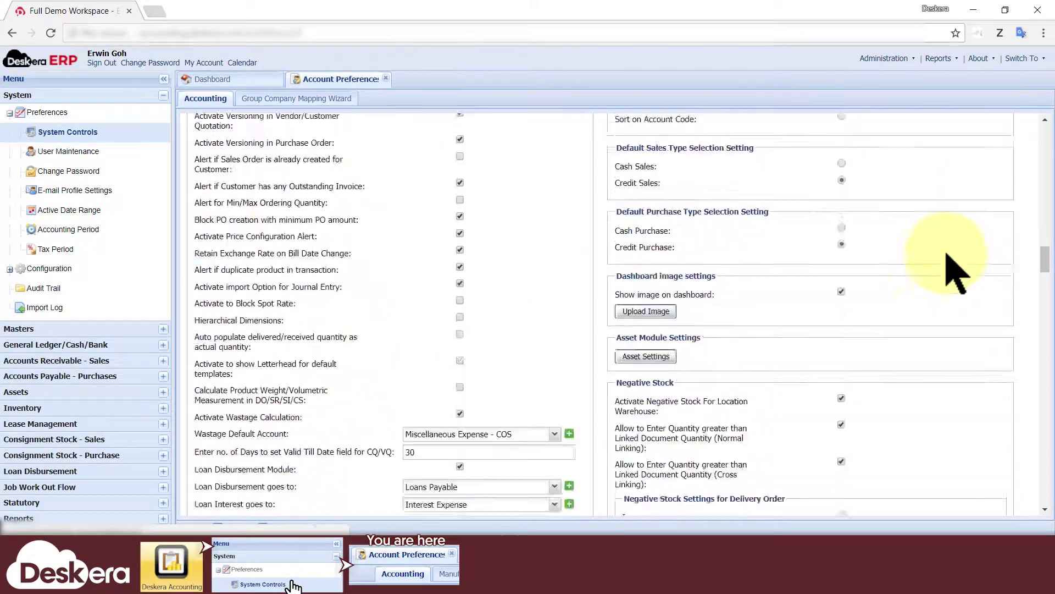
pyautogui.moveTo(686, 142); pyautogui.dragTo(623, 140)
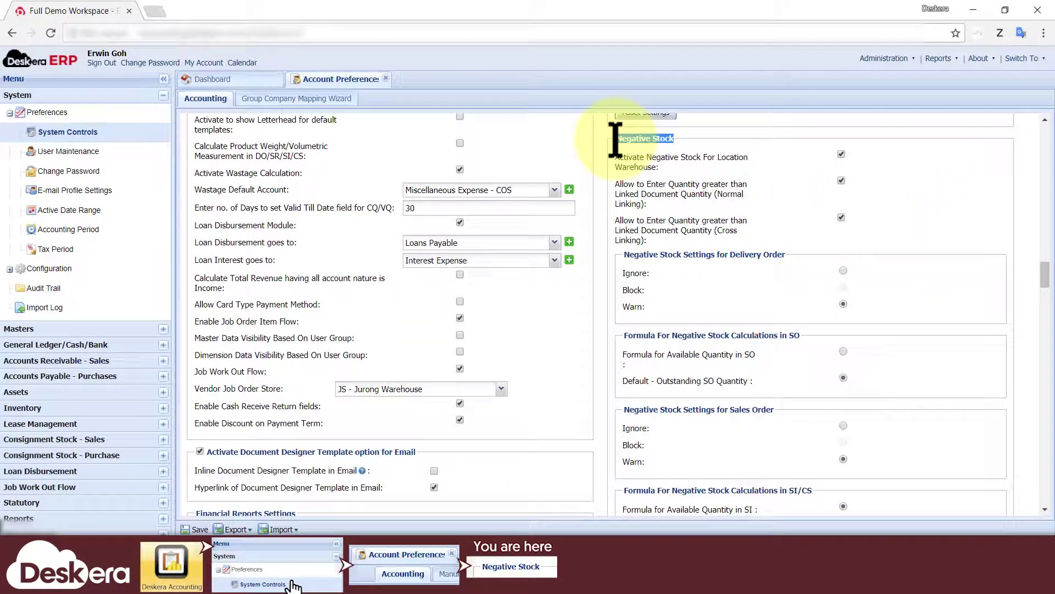
pyautogui.moveTo(620, 249); pyautogui.dragTo(789, 431)
pyautogui.scroll(-4, 841, 431)
pyautogui.moveTo(623, 244); pyautogui.dragTo(692, 356)
pyautogui.moveTo(623, 388); pyautogui.dragTo(657, 430)
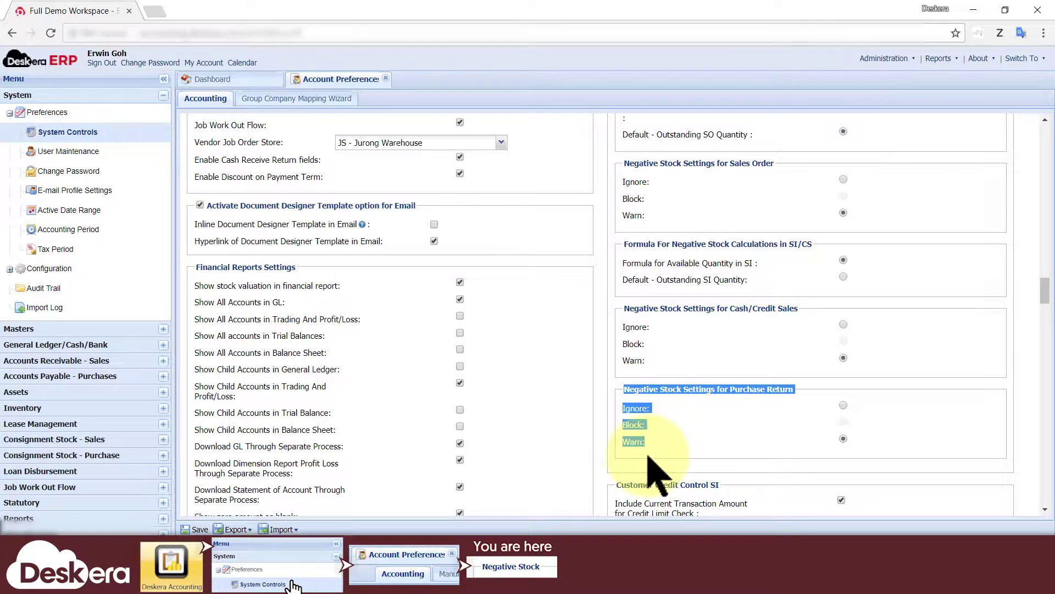
pyautogui.click(649, 458)
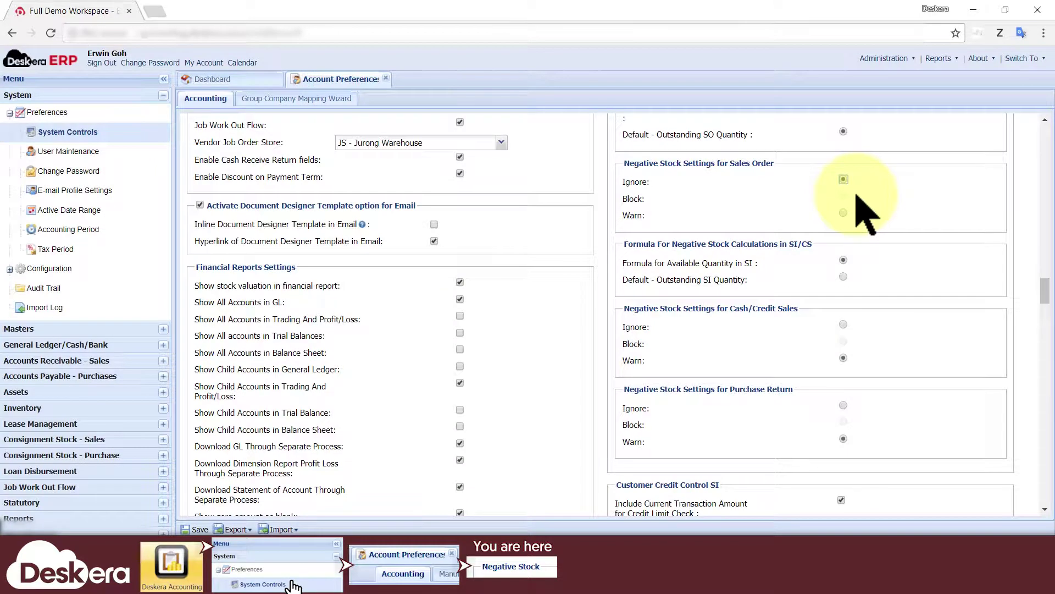
# - Set the Sales Order negative stock setting to Warn
pyautogui.click(848, 196)
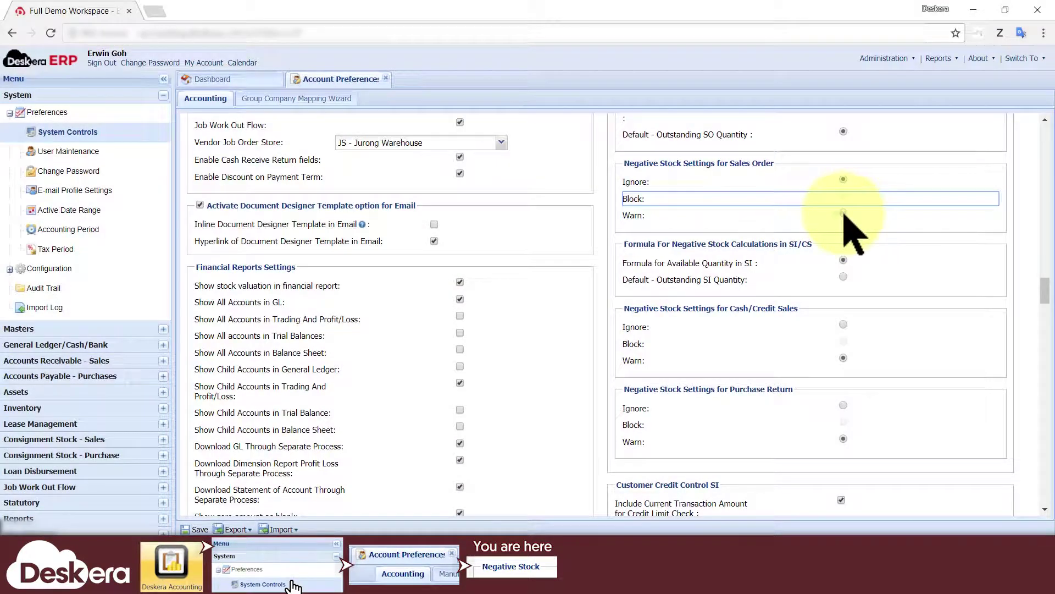
pyautogui.click(844, 214)
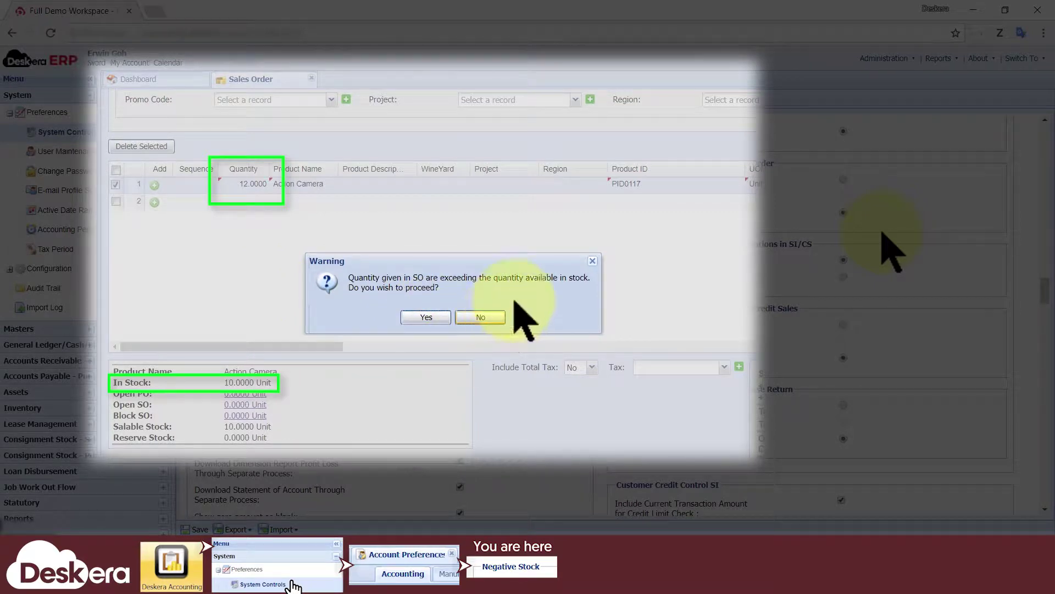
# - Untick Activate Negative Stock For Location Warehouse and confirm the warning with Yes
pyautogui.scroll(3, 891, 250)
pyautogui.scroll(3, 891, 250)
pyautogui.scroll(3, 882, 233)
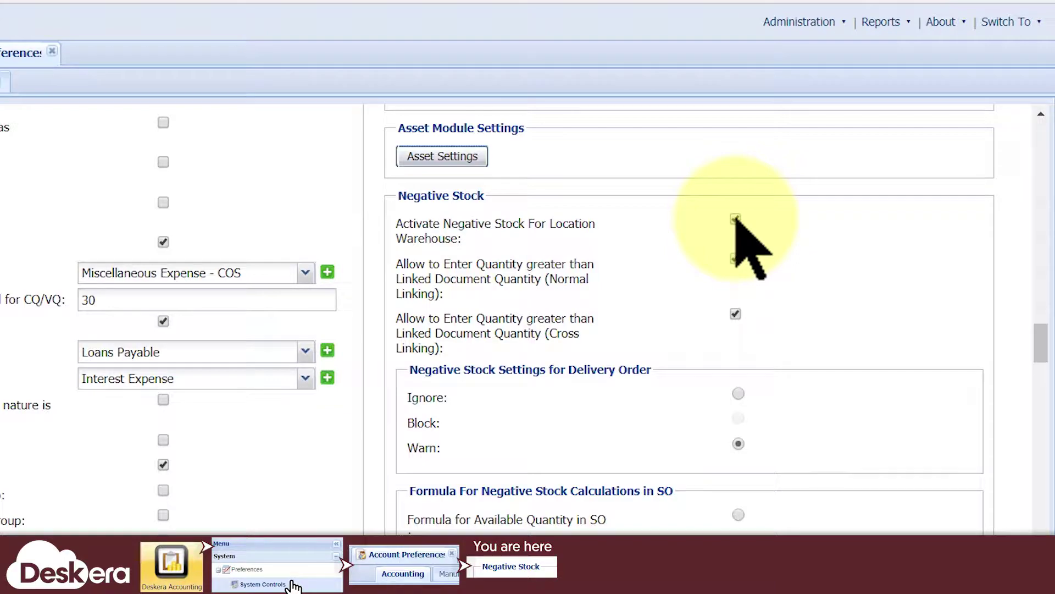
pyautogui.click(736, 220)
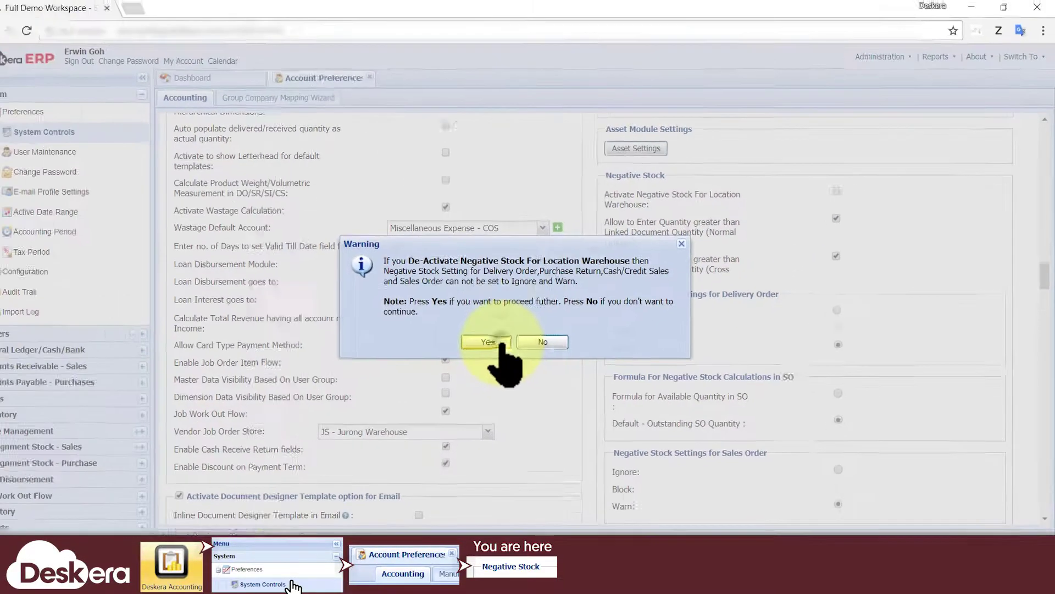
pyautogui.click(242, 441)
pyautogui.scroll(-5, 808, 305)
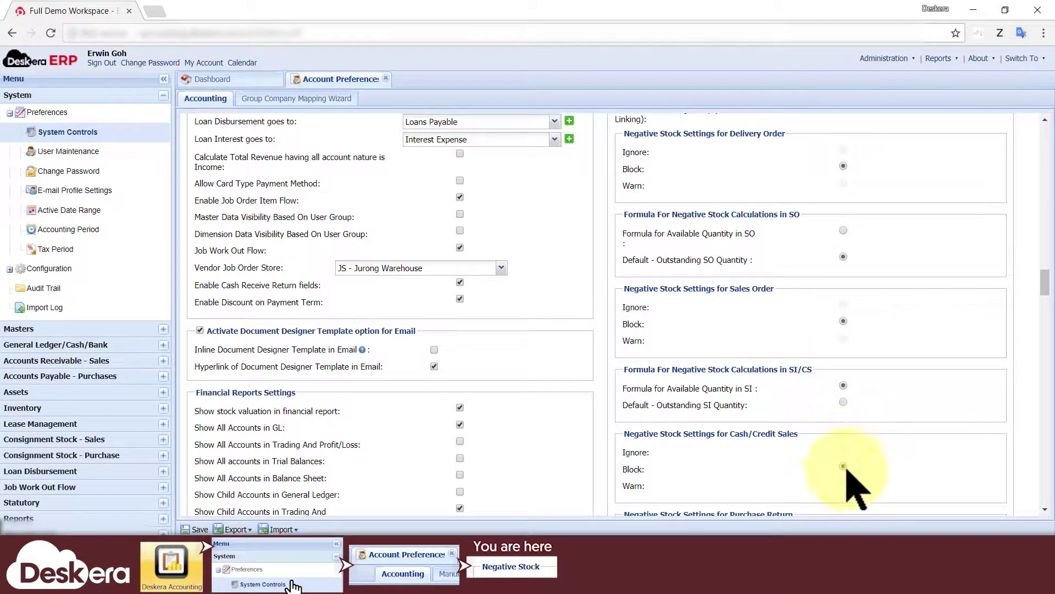
pyautogui.scroll(-2, 848, 481)
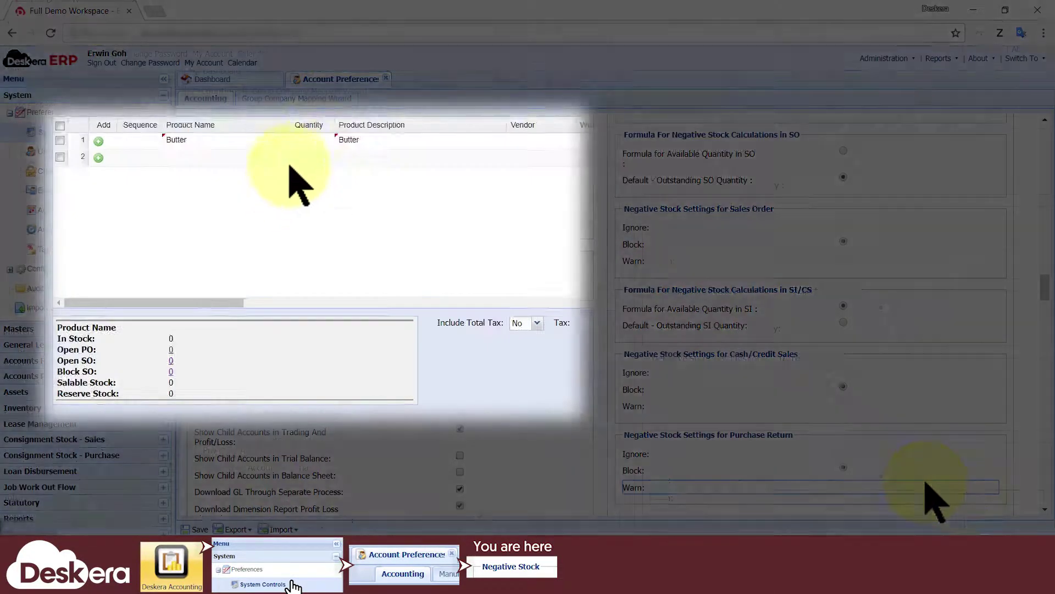
pyautogui.click(424, 146)
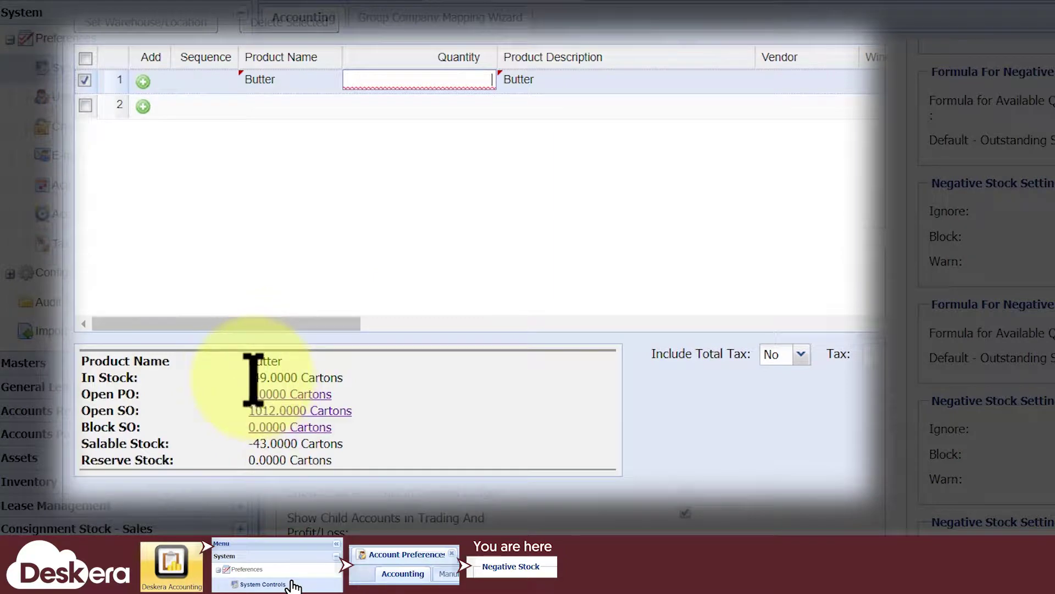
pyautogui.write('1')
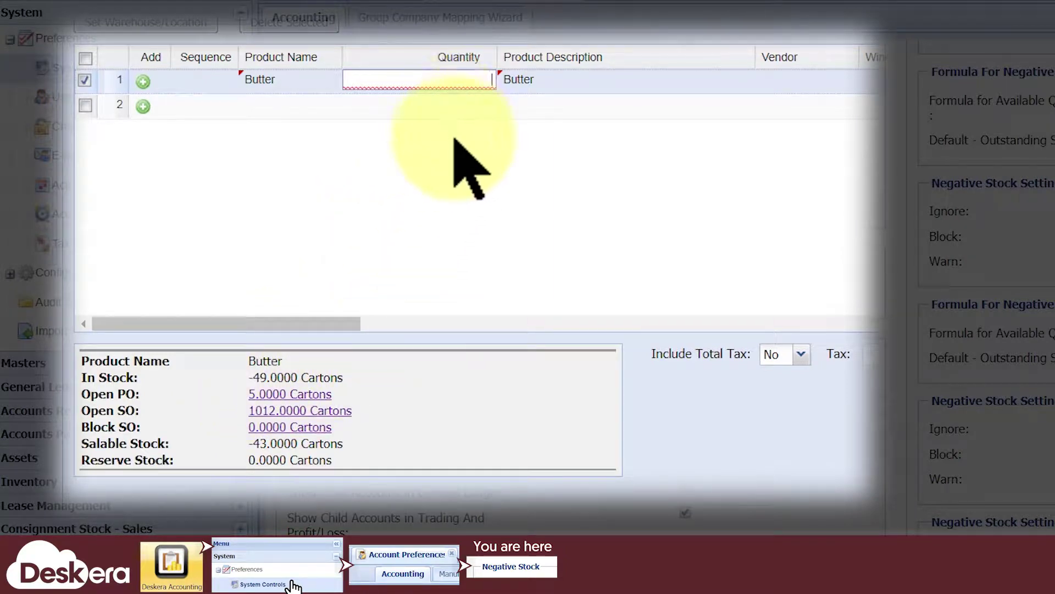
pyautogui.click(471, 170)
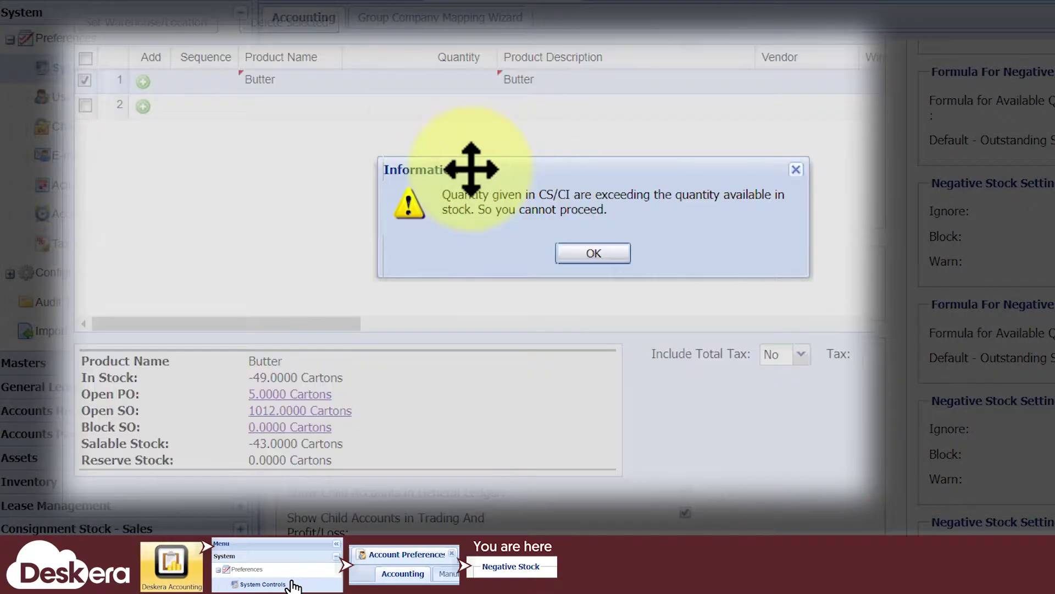
pyautogui.click(594, 254)
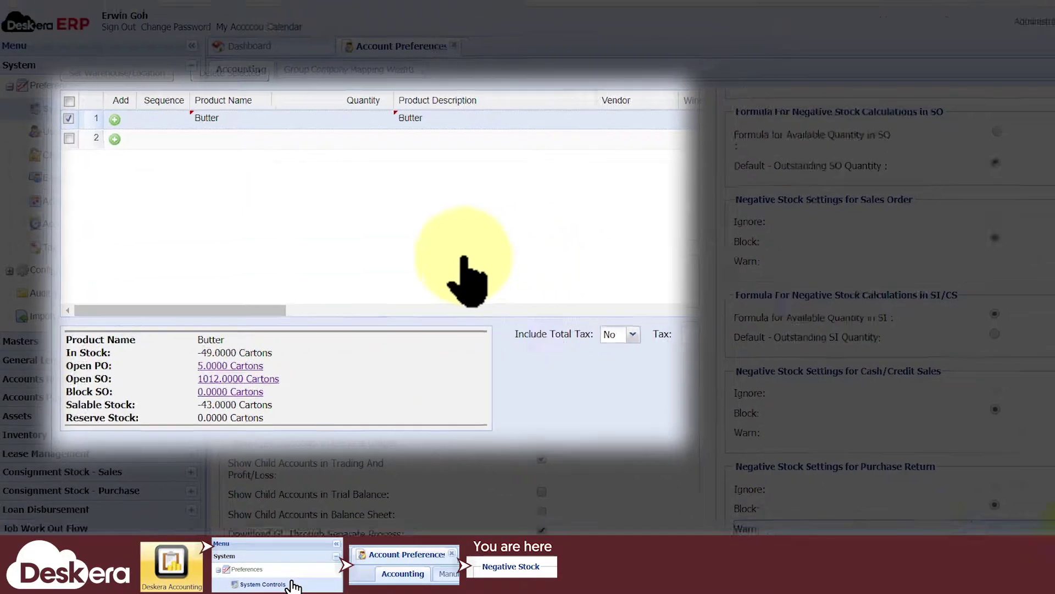
# - Re-tick Activate Negative Stock For Location Warehouse and confirm the warning with Yes
pyautogui.scroll(4, 934, 497)
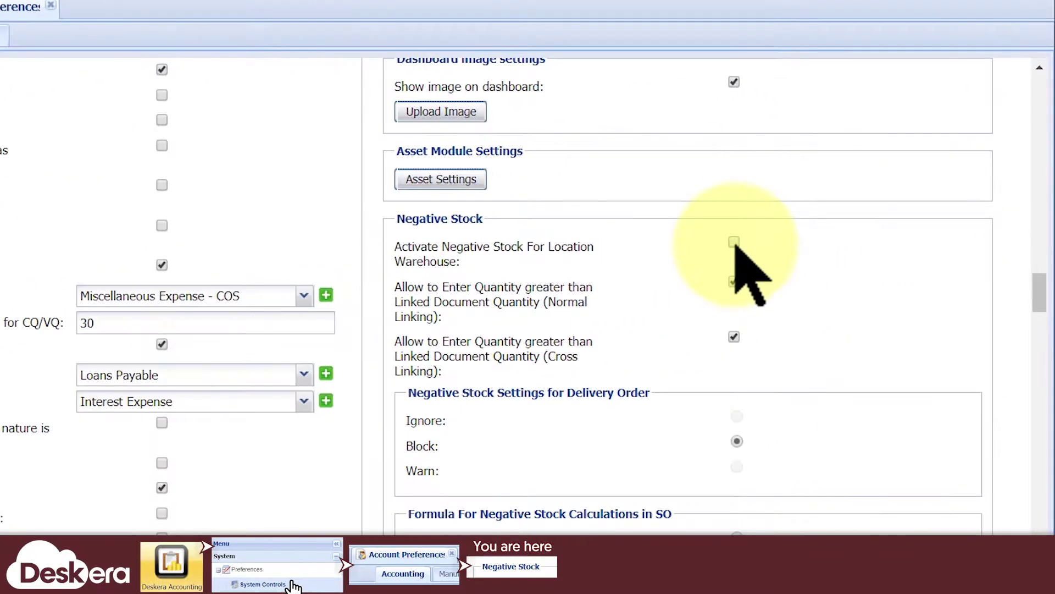
pyautogui.click(734, 242)
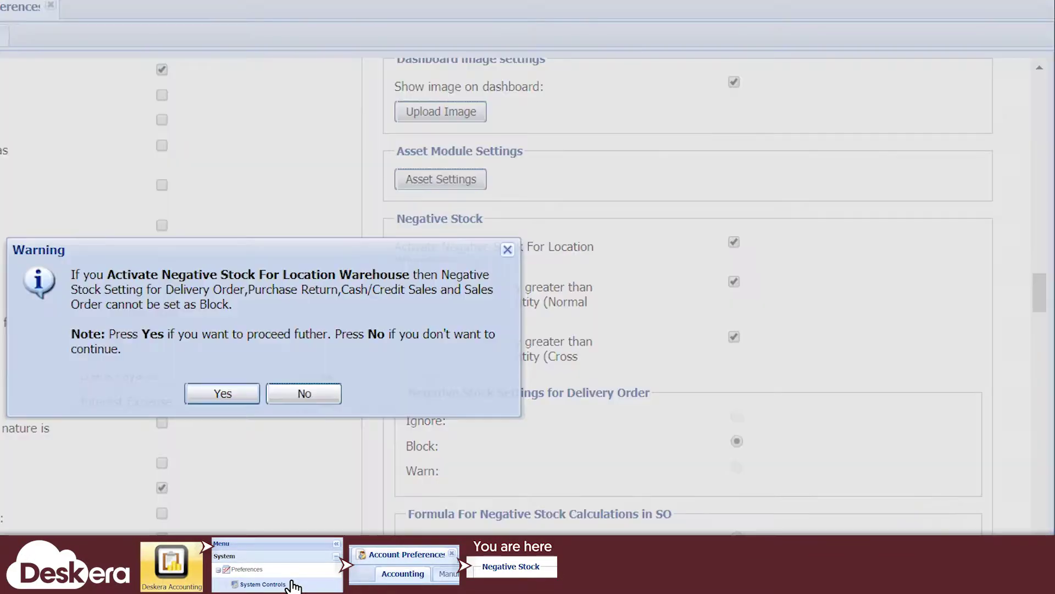
pyautogui.click(223, 393)
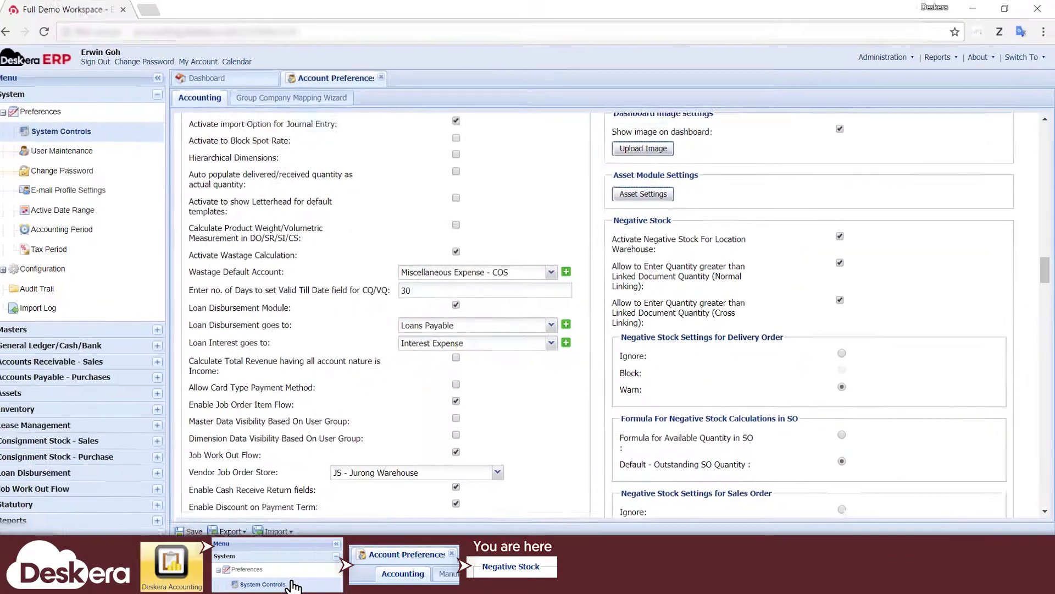
pyautogui.scroll(-5, 849, 132)
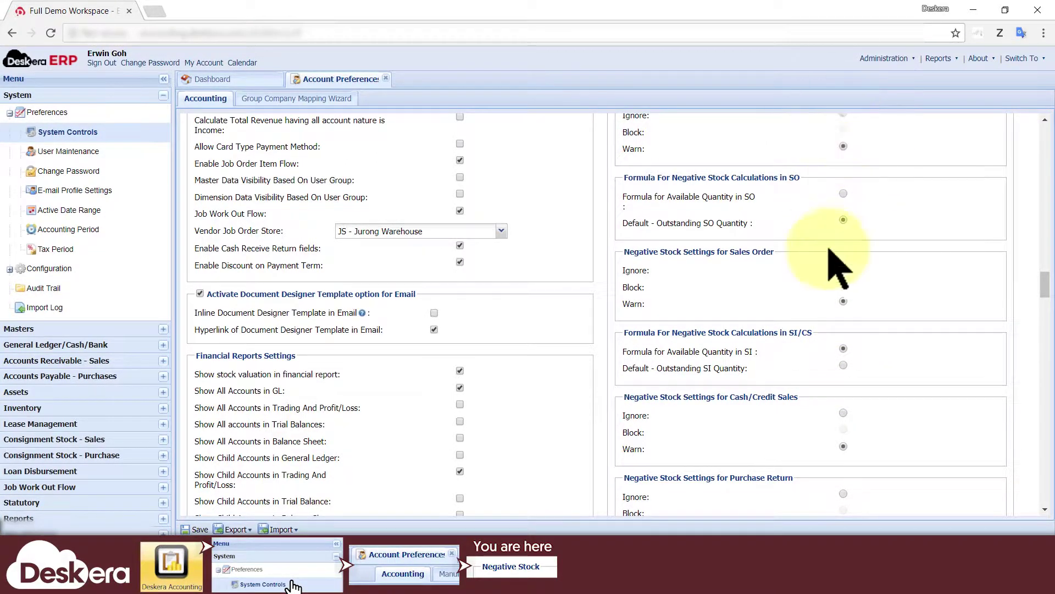
pyautogui.click(848, 431)
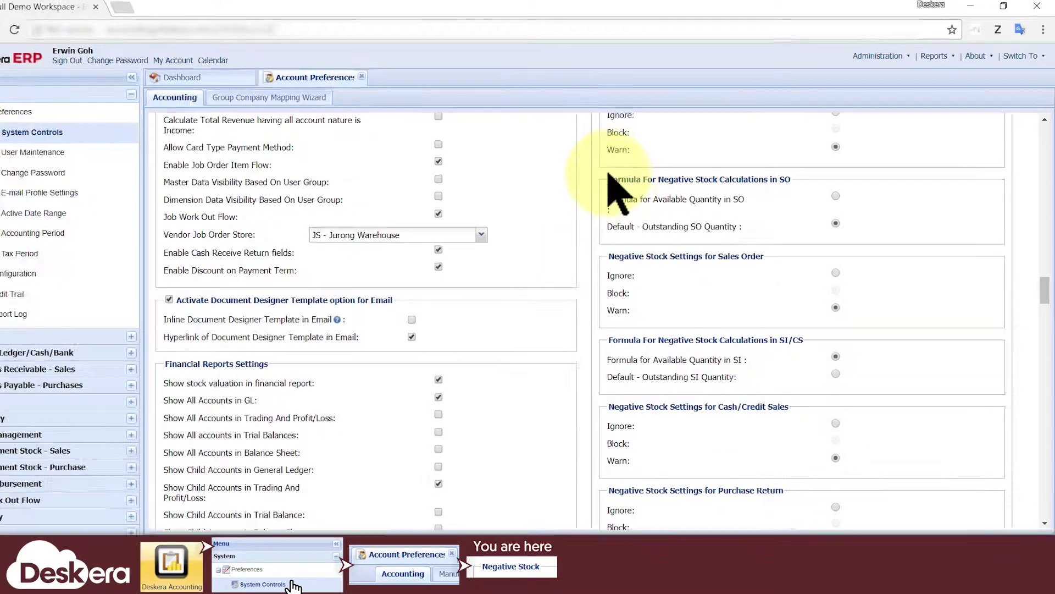
pyautogui.moveTo(624, 178); pyautogui.dragTo(696, 177)
pyautogui.moveTo(515, 204); pyautogui.dragTo(676, 206)
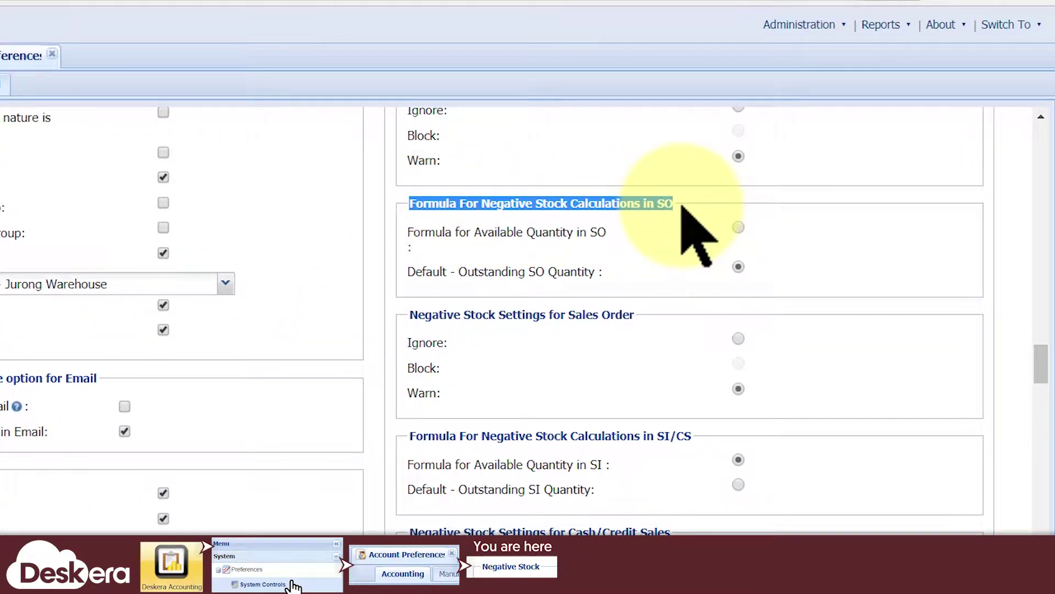
pyautogui.click(682, 206)
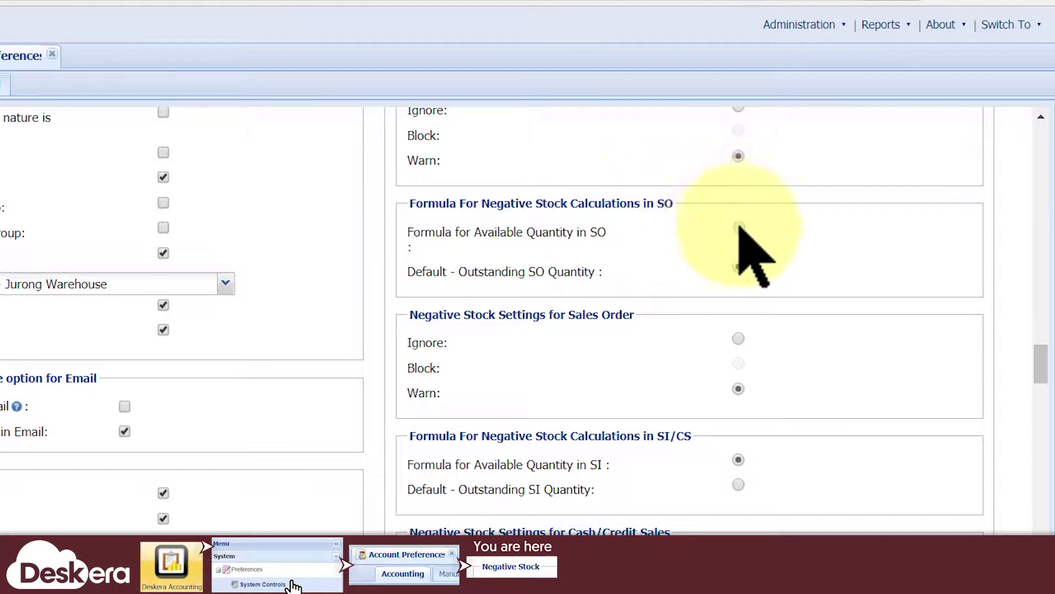
pyautogui.click(738, 227)
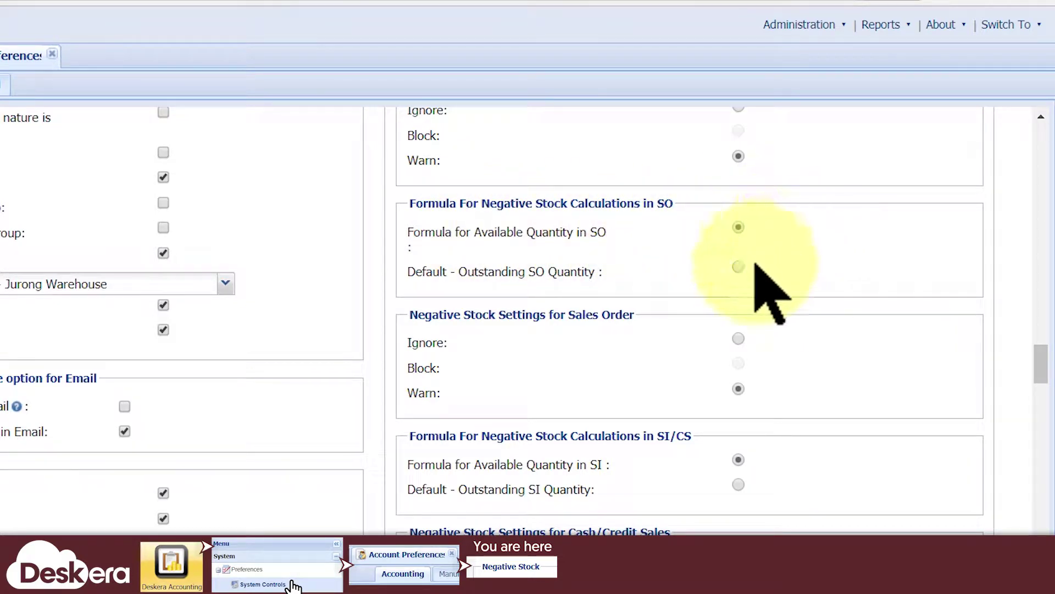
pyautogui.click(738, 266)
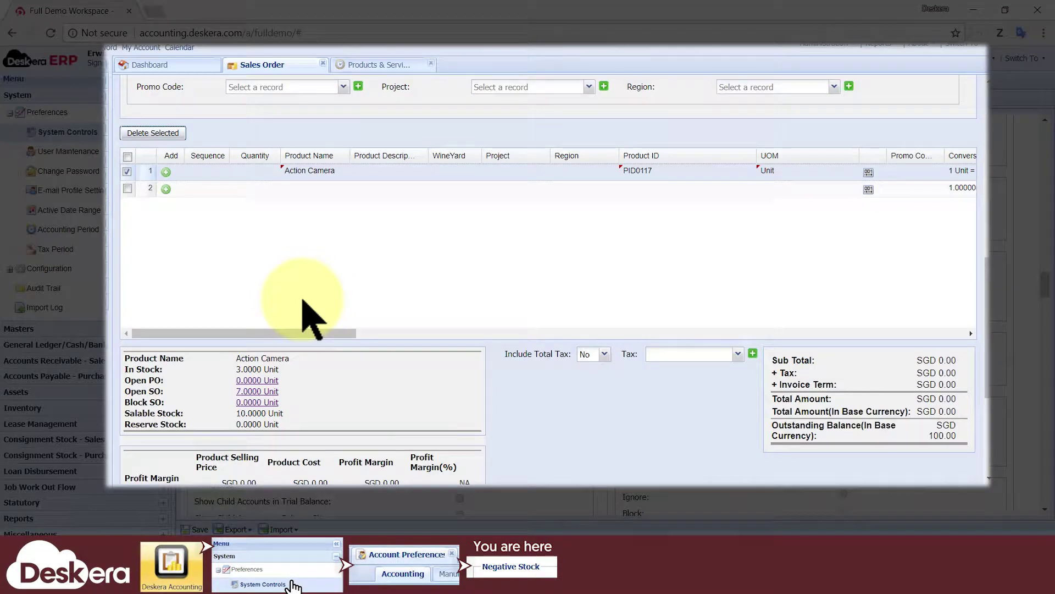
pyautogui.moveTo(236, 370); pyautogui.dragTo(273, 369)
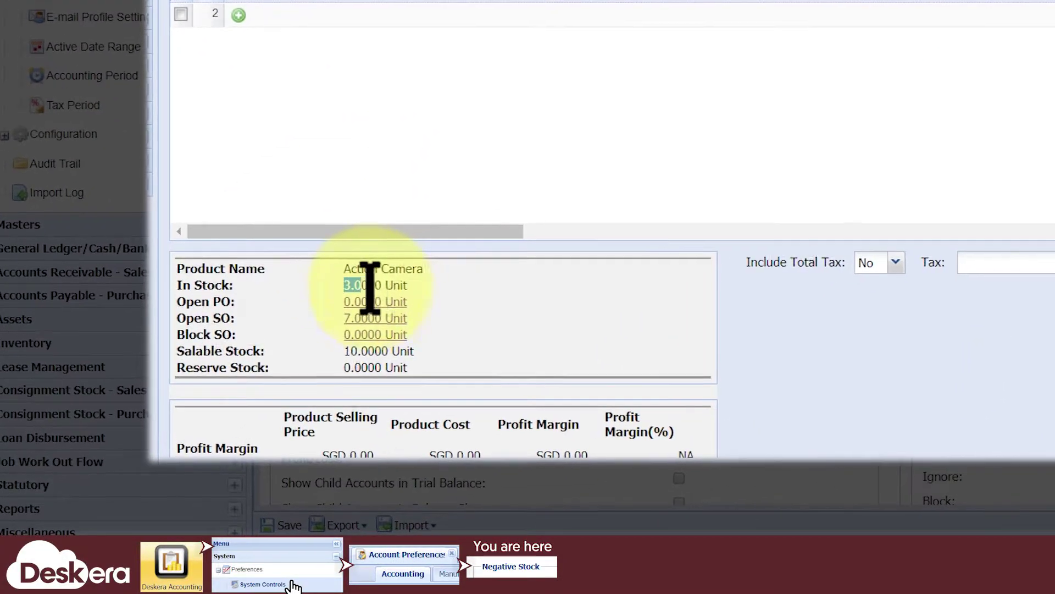
pyautogui.moveTo(400, 286); pyautogui.dragTo(429, 295)
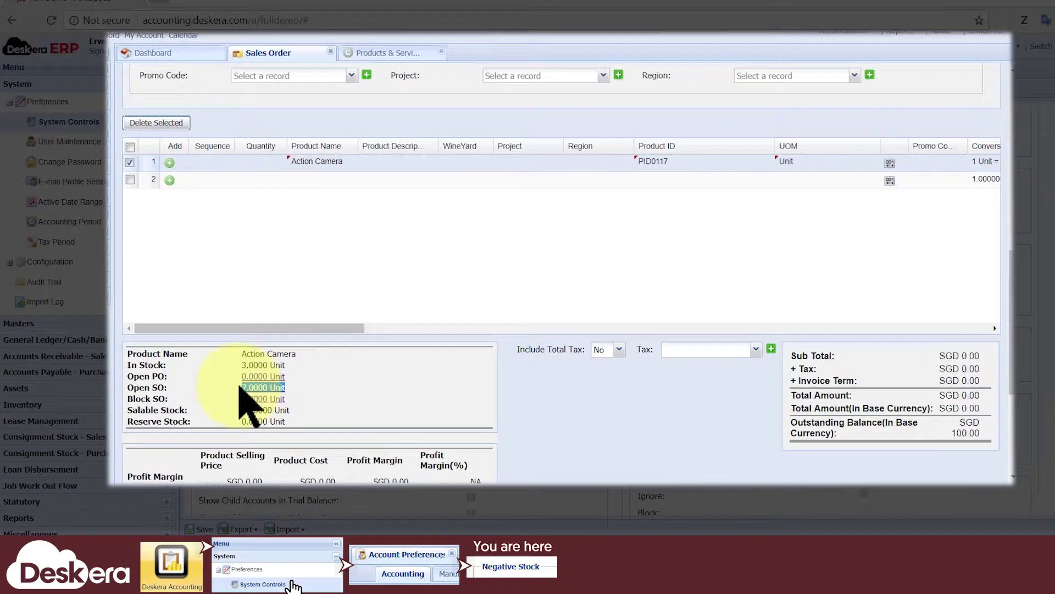
pyautogui.moveTo(346, 318); pyautogui.dragTo(407, 319)
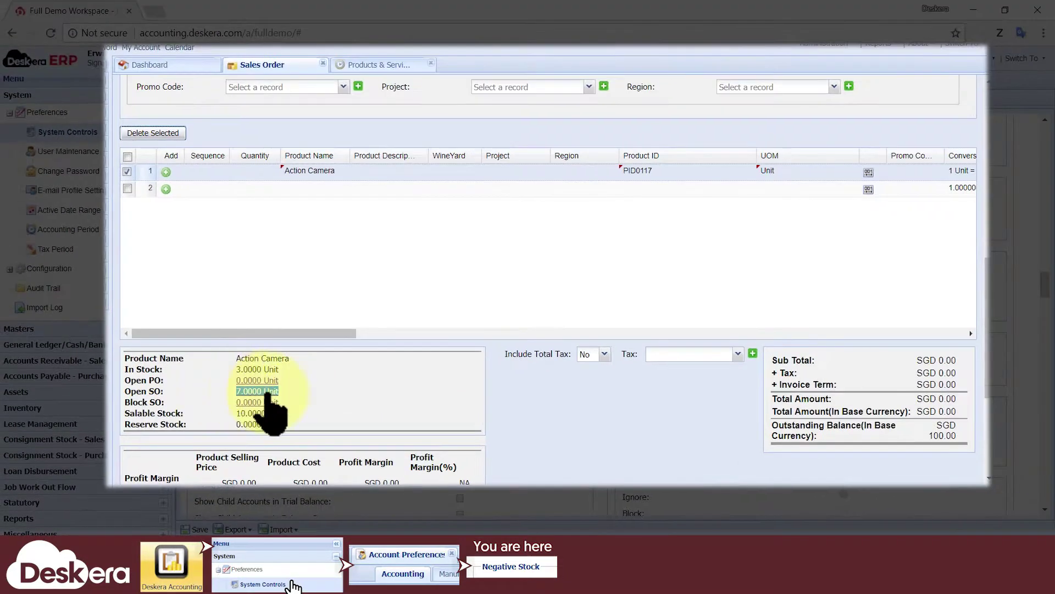
pyautogui.click(258, 391)
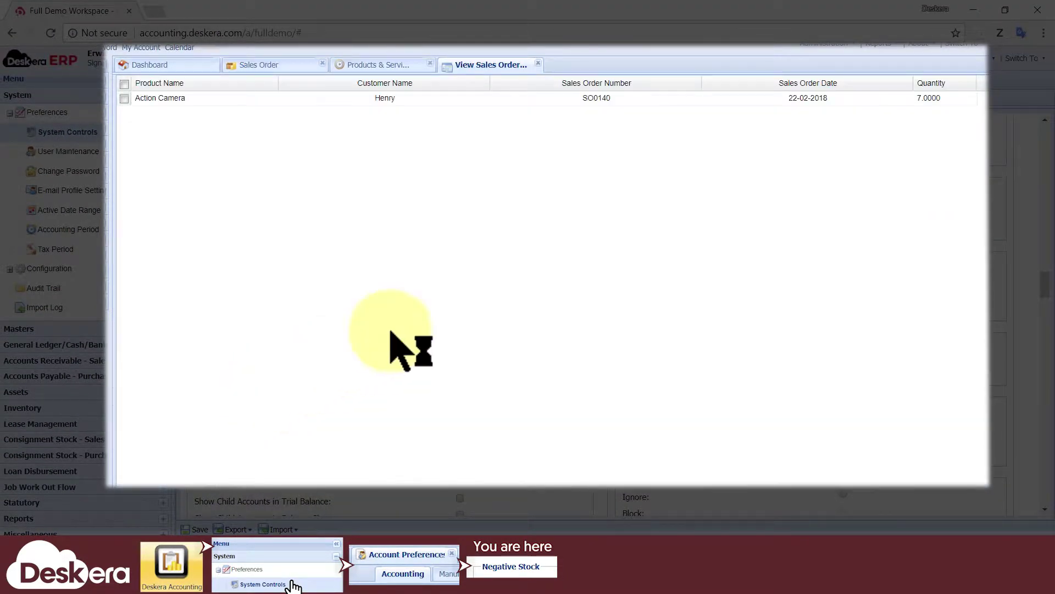
pyautogui.click(934, 100)
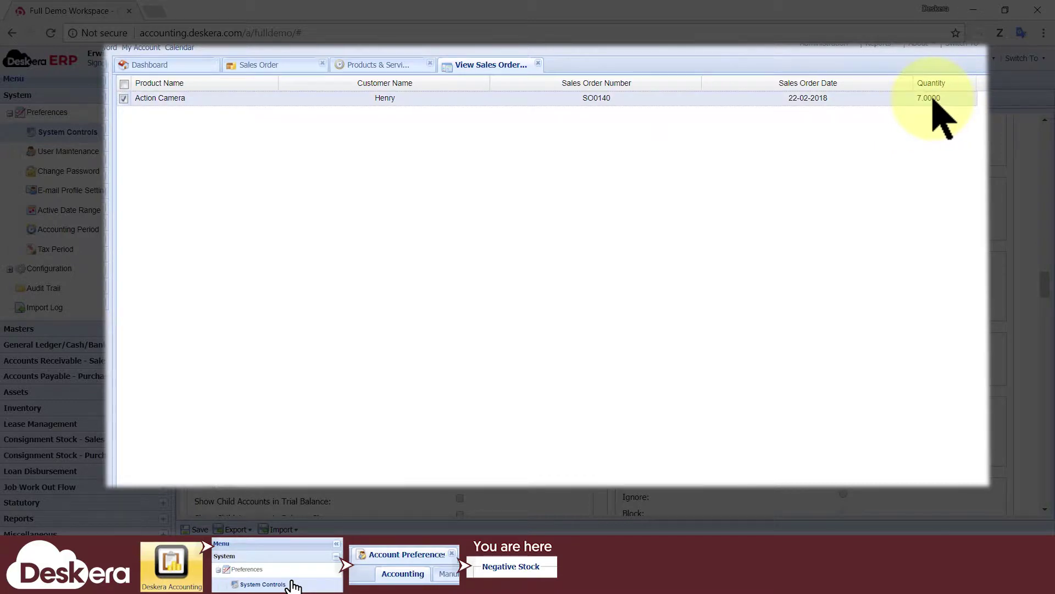
pyautogui.click(375, 65)
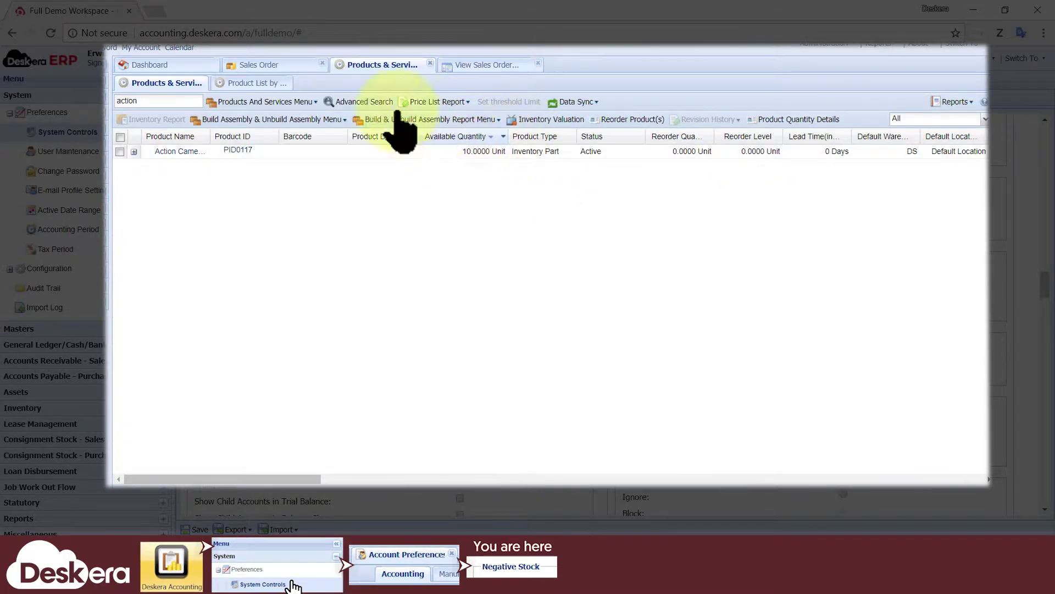
pyautogui.click(259, 65)
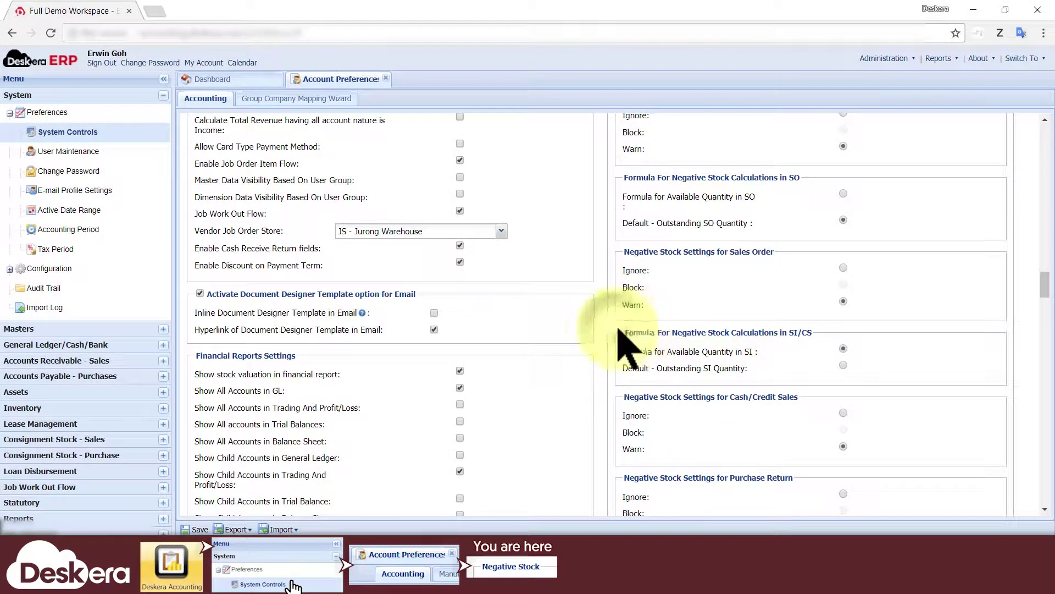
# - Choose Default - Outstanding SI Quantity for SI/CS and Formula for Available Quantity in SO
pyautogui.moveTo(625, 332); pyautogui.dragTo(742, 332)
pyautogui.click(843, 365)
pyautogui.moveTo(704, 368); pyautogui.dragTo(735, 368)
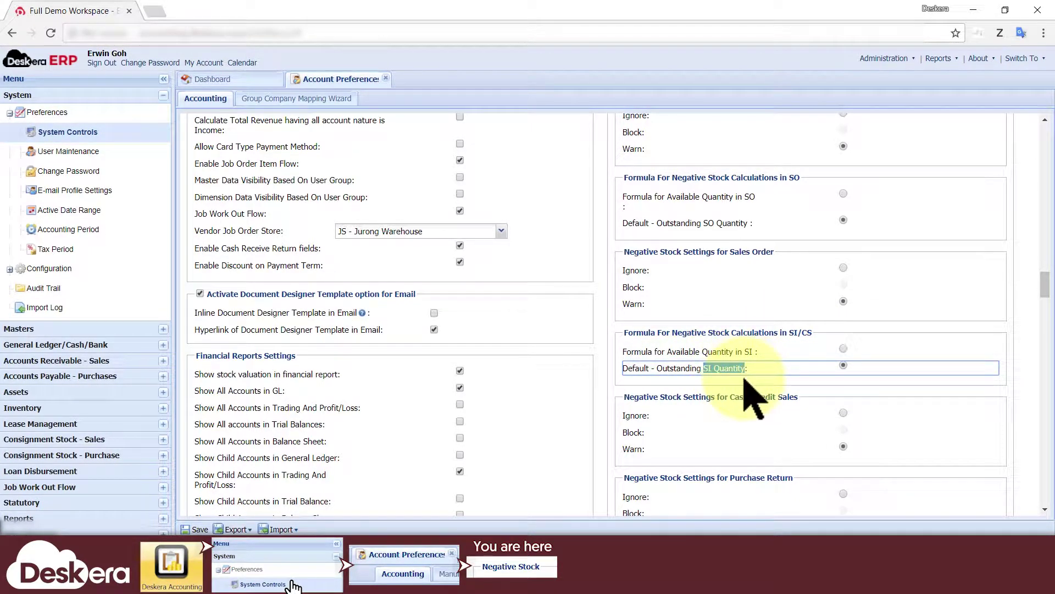
pyautogui.click(744, 380)
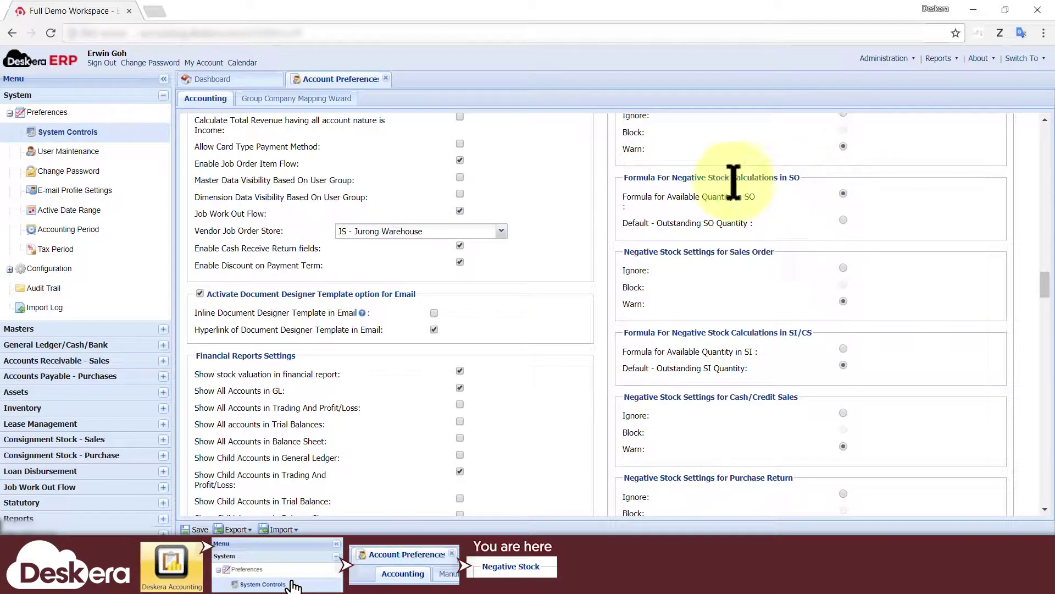
pyautogui.click(843, 193)
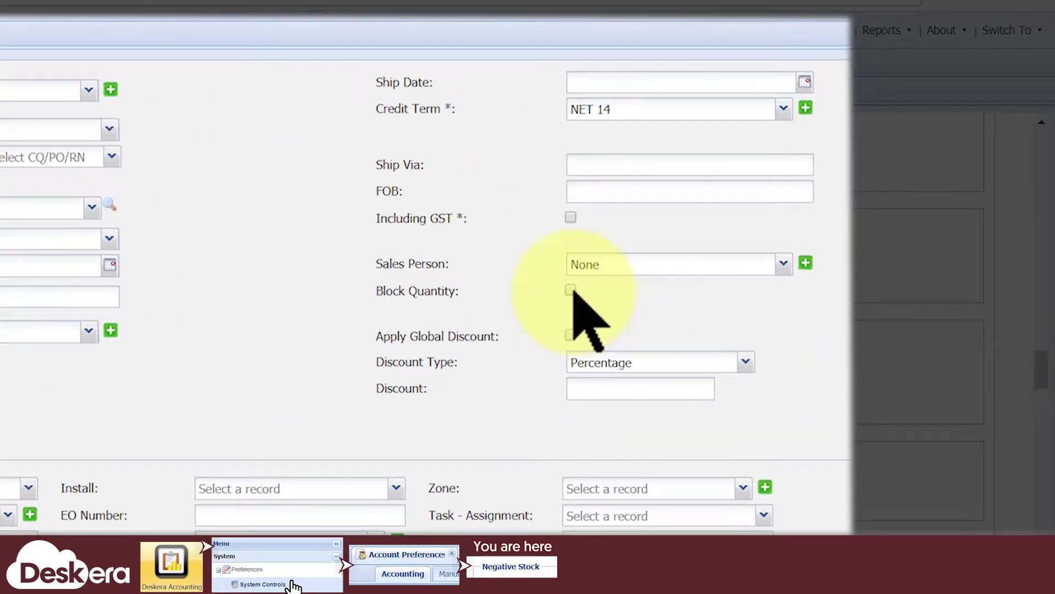
pyautogui.click(732, 231)
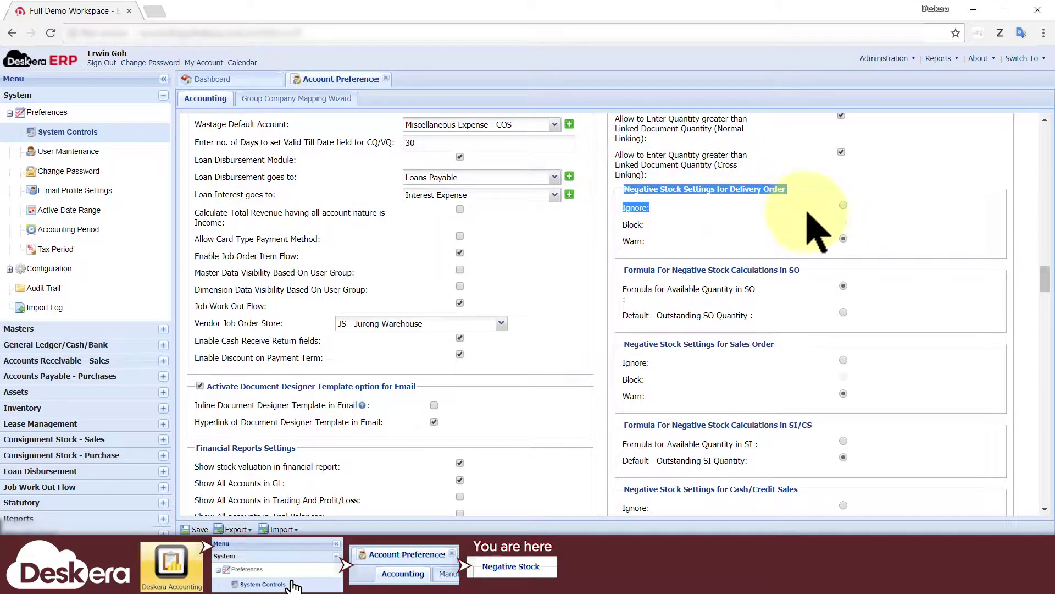
# - Untick 'Allow to Enter Quantity greater than Linked Document Quantity' for Normal Linking
pyautogui.scroll(-5, 841, 215)
pyautogui.moveTo(623, 323); pyautogui.dragTo(706, 372)
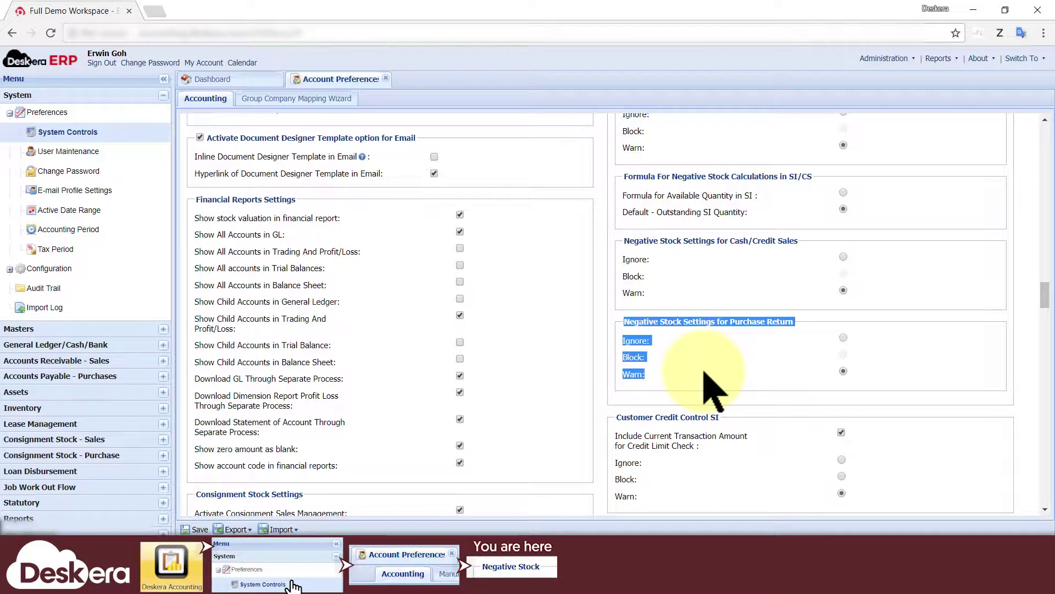
pyautogui.click(1022, 363)
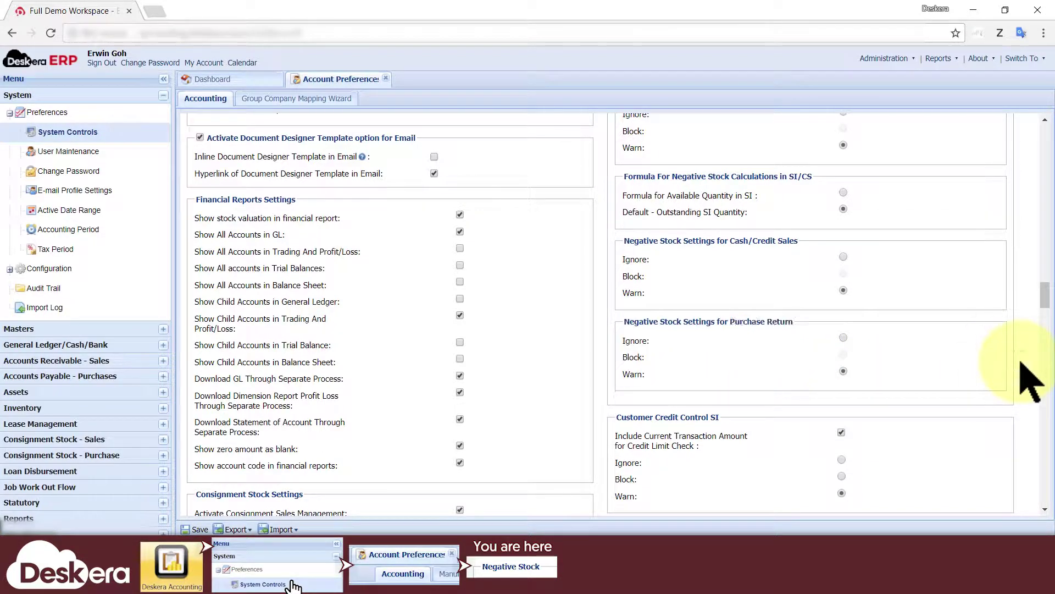
pyautogui.scroll(7, 1028, 388)
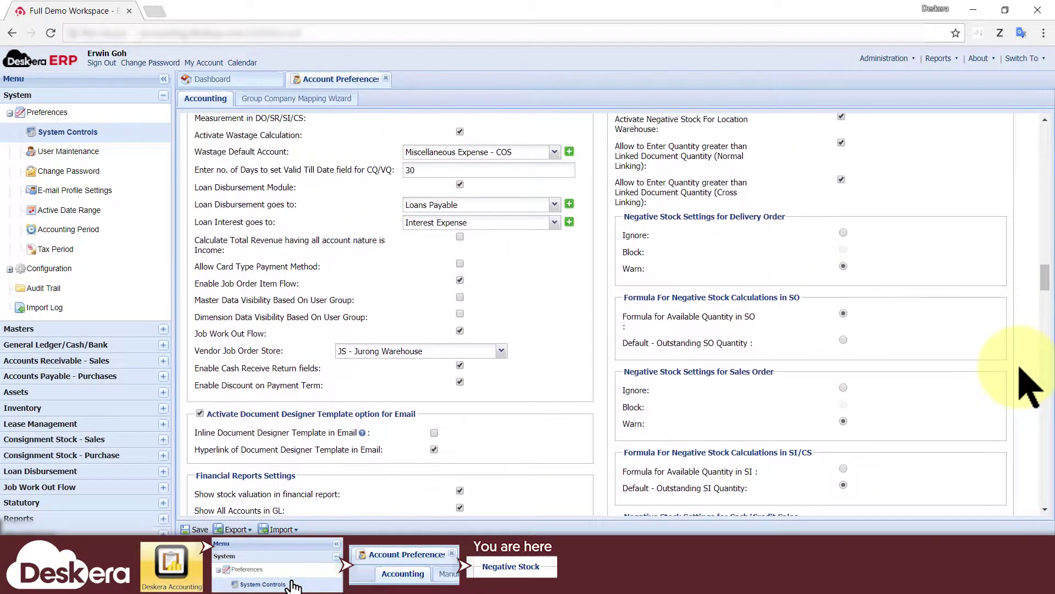
pyautogui.scroll(1, 1028, 388)
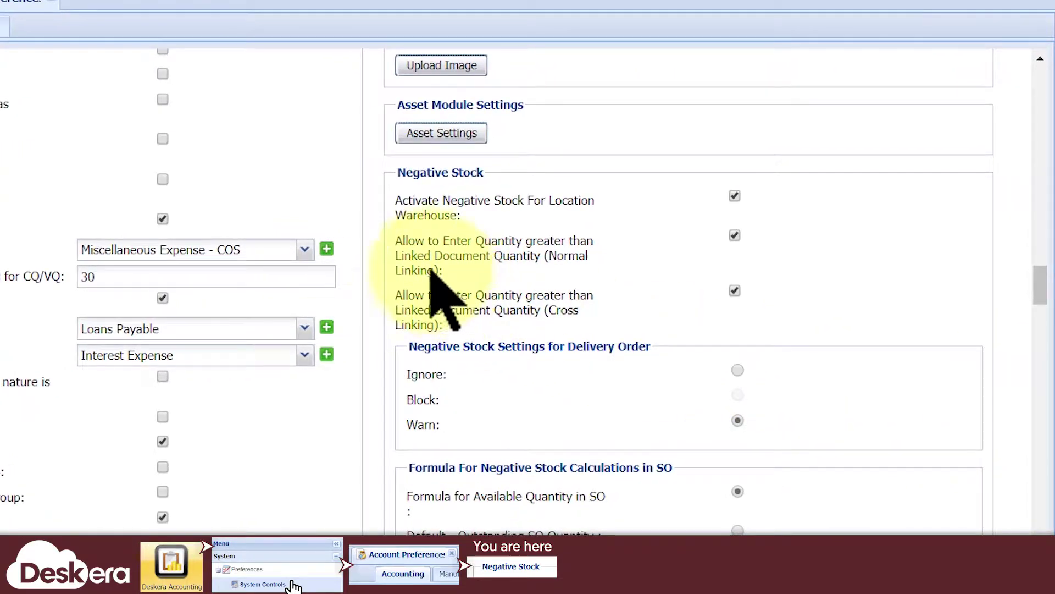
pyautogui.moveTo(616, 241); pyautogui.dragTo(630, 239)
pyautogui.moveTo(418, 237); pyautogui.dragTo(547, 308)
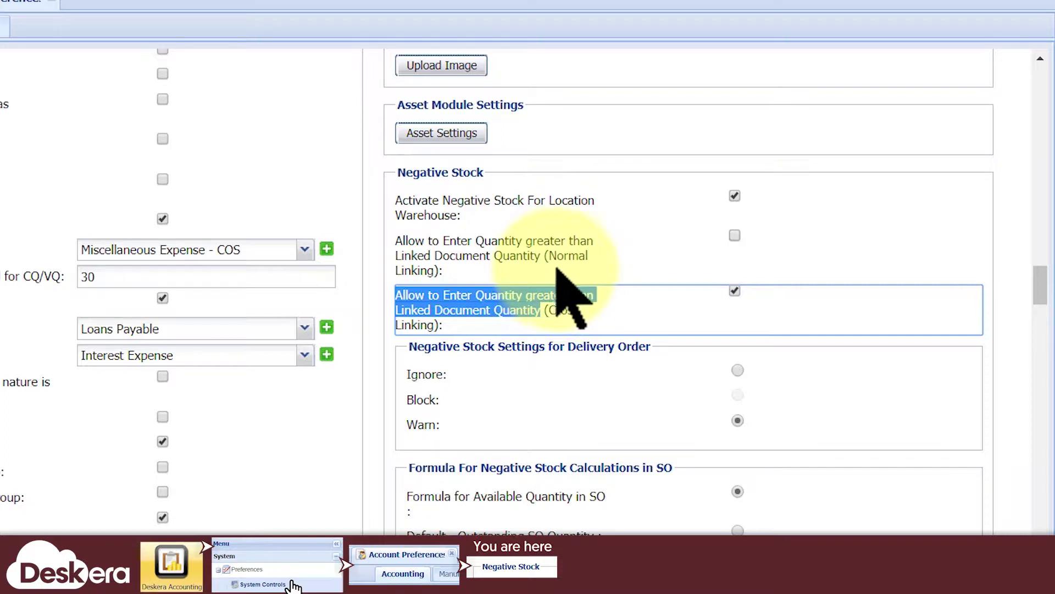
pyautogui.moveTo(549, 256); pyautogui.dragTo(566, 268)
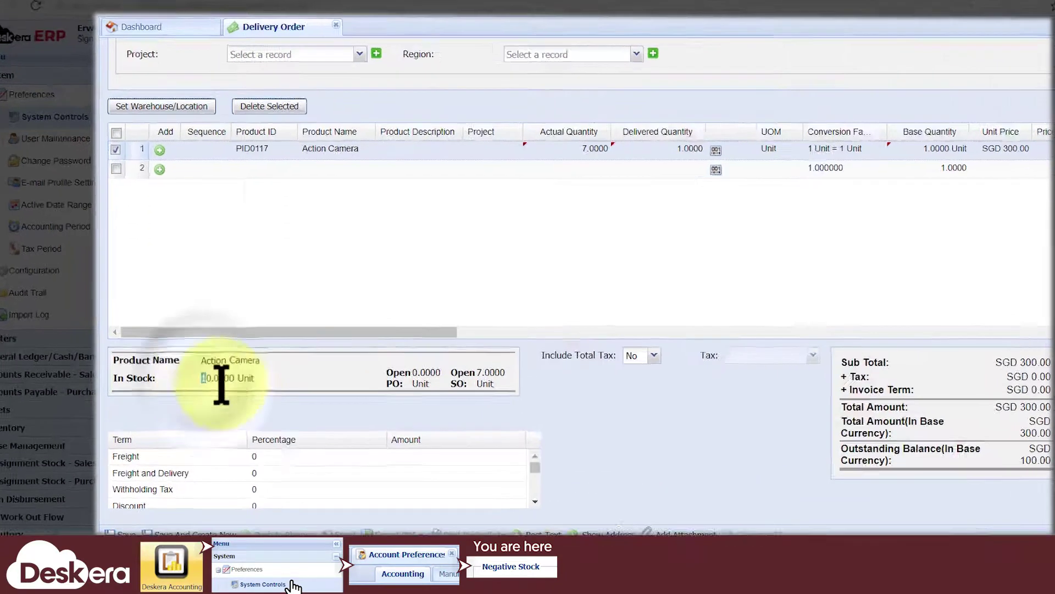
# - Try changing the line's Actual Quantity and dismiss the exceeds-quantity alert
pyautogui.moveTo(198, 446); pyautogui.dragTo(314, 449)
pyautogui.click(525, 243)
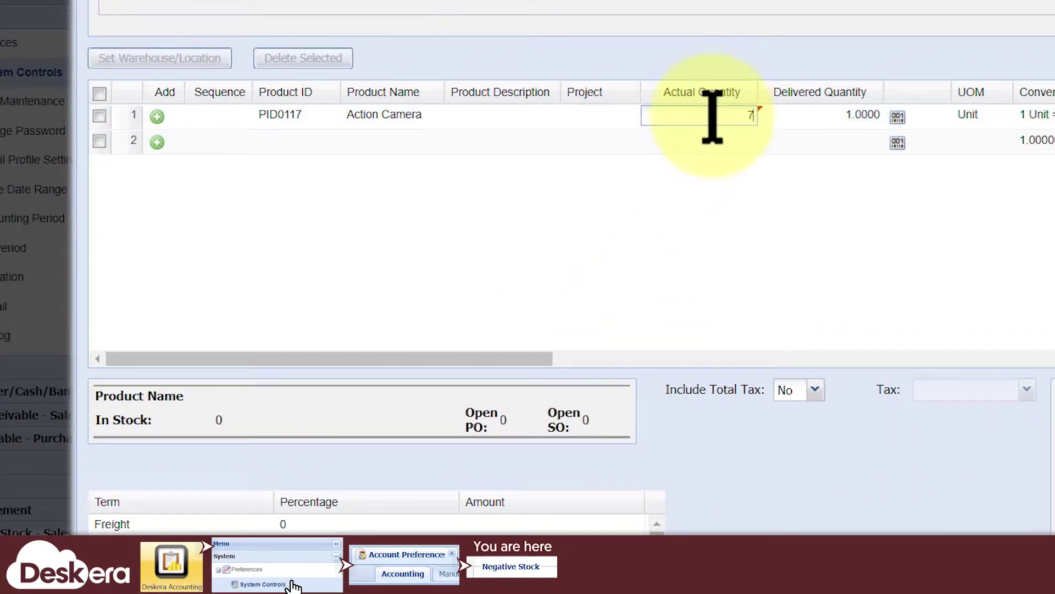
pyautogui.click(717, 255)
pyautogui.click(615, 311)
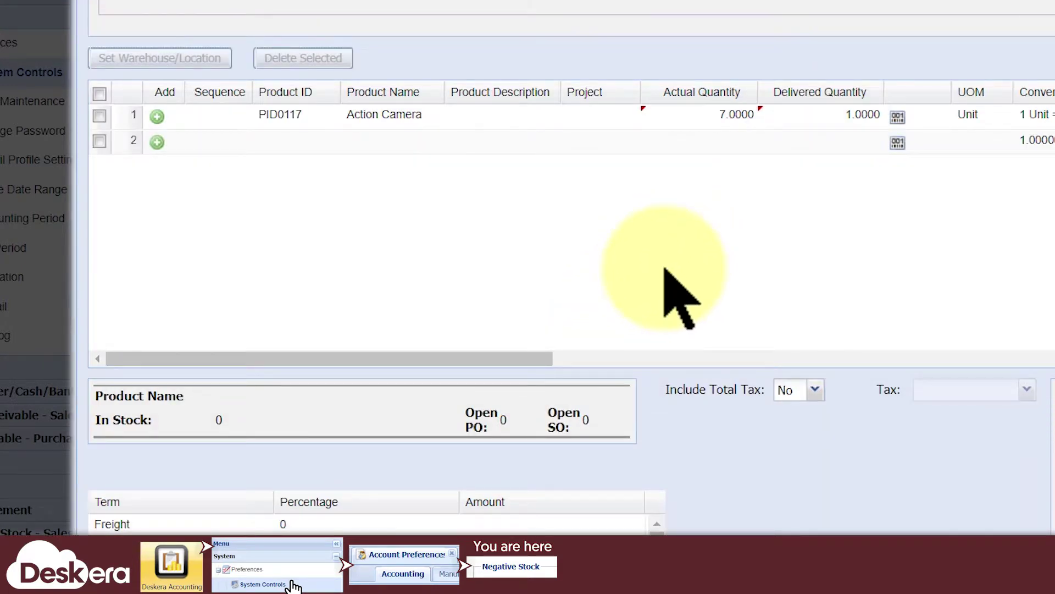
# - Set the Action Camera line's Actual Quantity to 6, accepting the differing-quantity alert
pyautogui.click(716, 114)
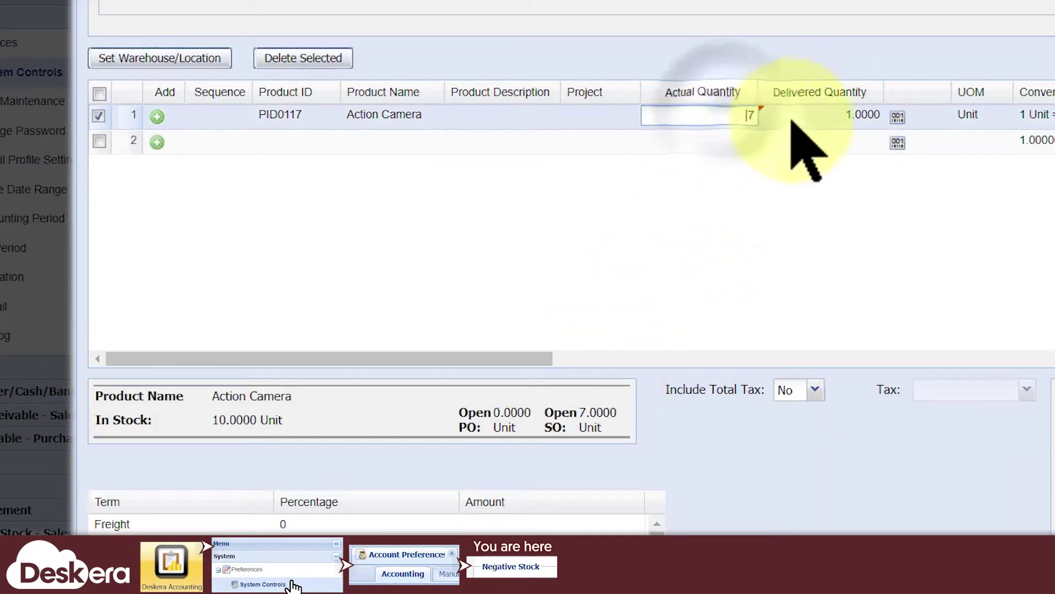
pyautogui.write('6')
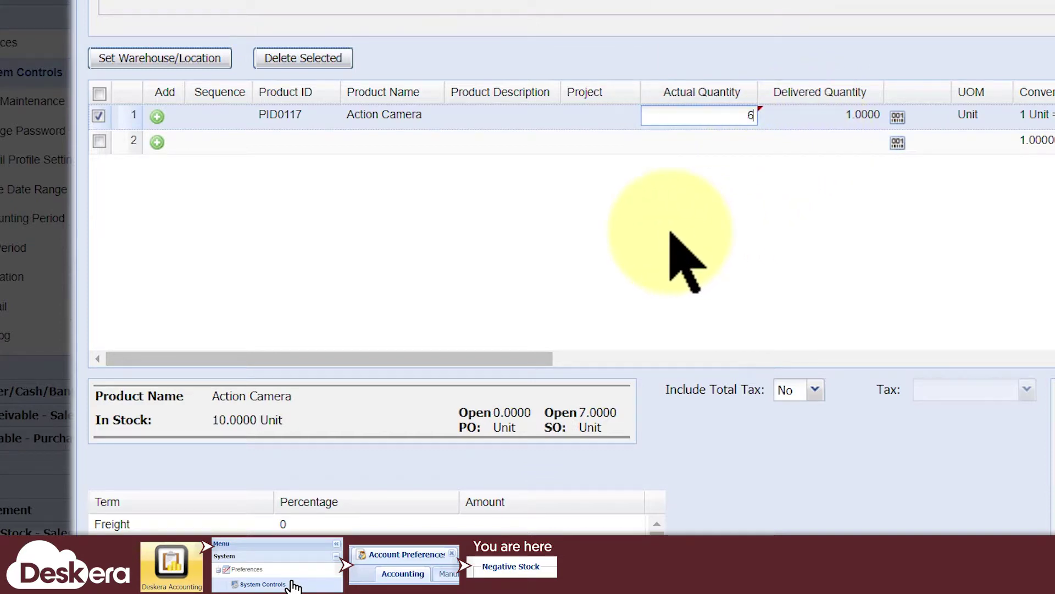
pyautogui.press('Return')
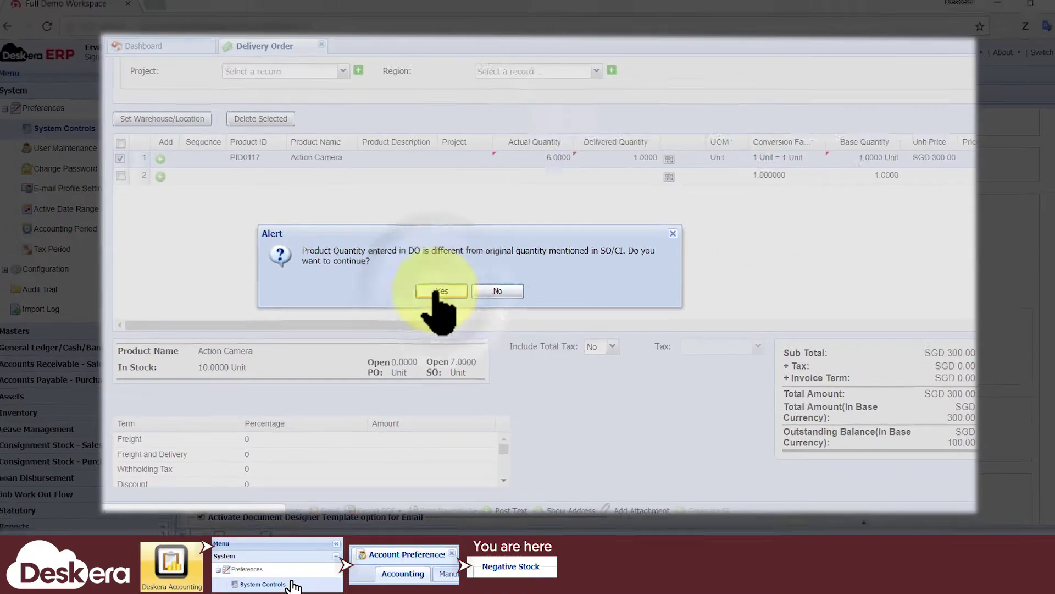
pyautogui.click(558, 310)
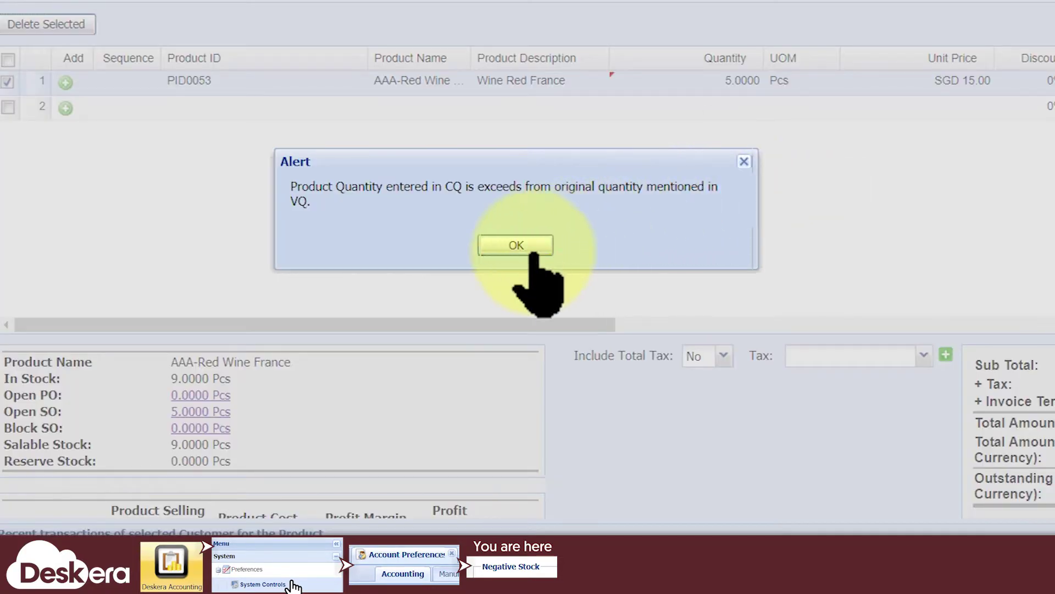
# - Change the AAA-Red Wine France quotation quantity from 5 to 4, confirming with Yes
pyautogui.click(506, 249)
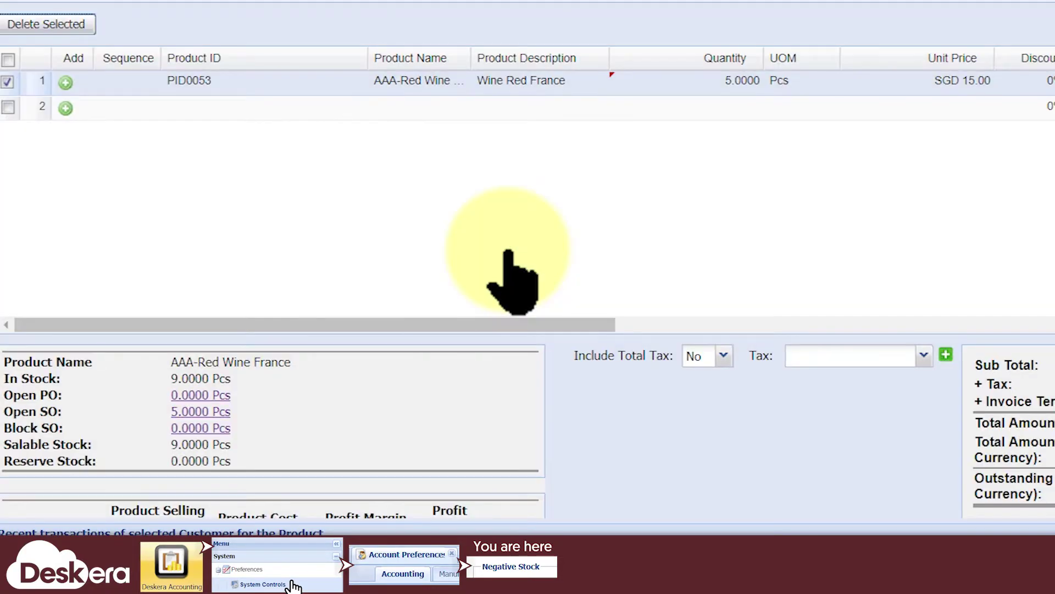
pyautogui.click(722, 82)
pyautogui.moveTo(722, 82); pyautogui.dragTo(798, 90)
pyautogui.write('4')
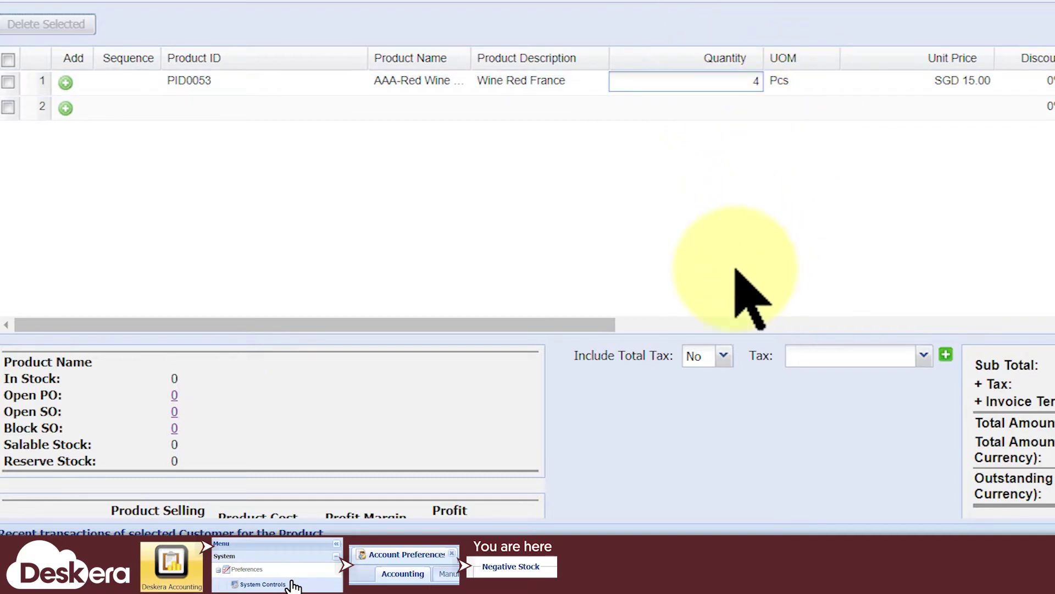
pyautogui.click(736, 270)
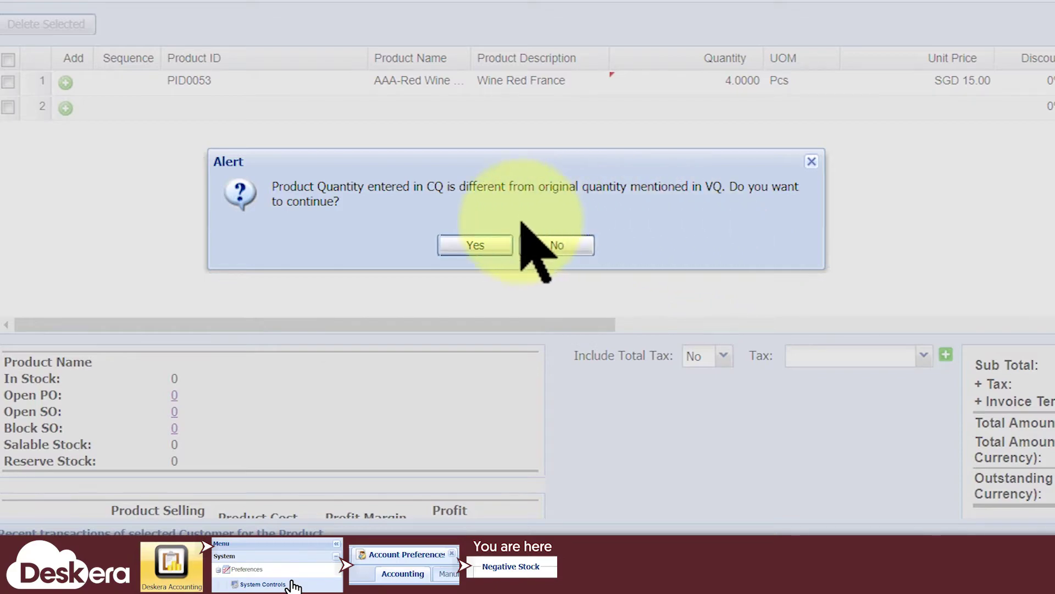
pyautogui.click(476, 245)
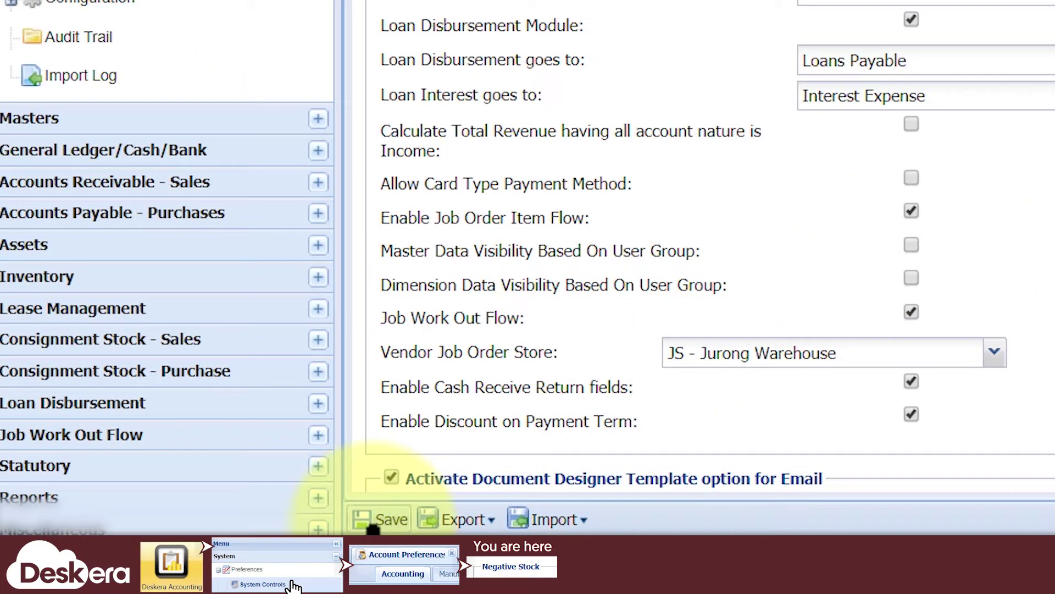
# - Save the Negative Stock preference changes and confirm applying them
pyautogui.click(372, 527)
pyautogui.click(991, 155)
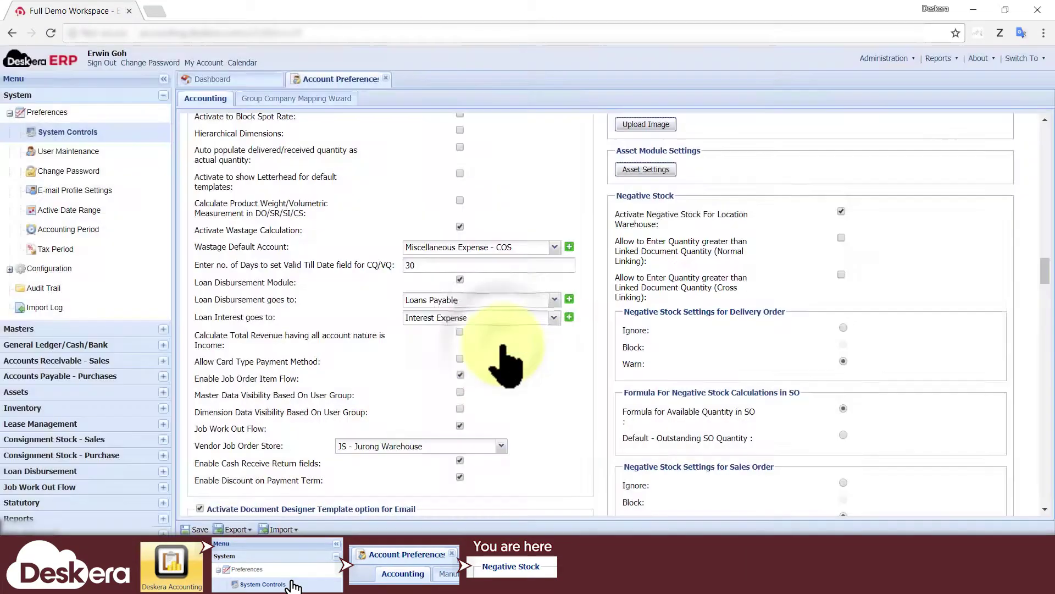